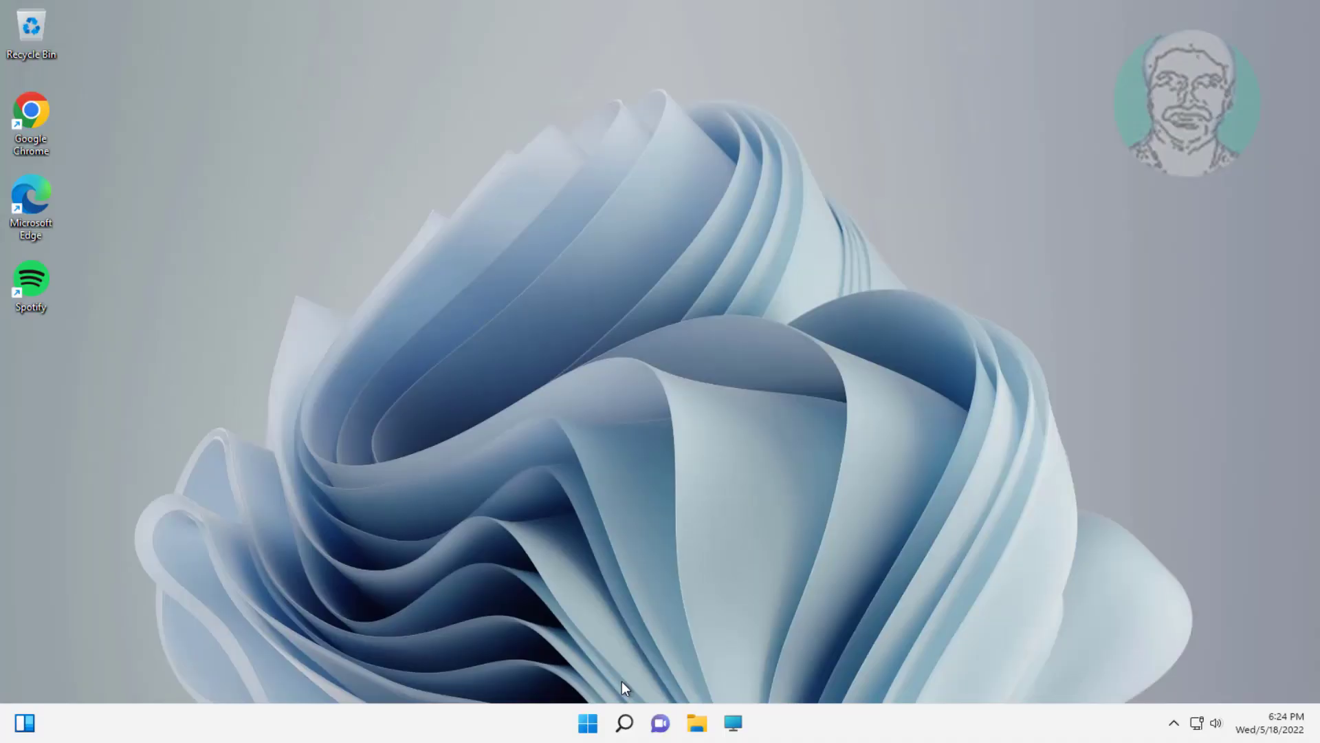
Step: Search for 'cmd' and launch Command Prompt as administrator, approving the UAC prompt
left_click(625, 722)
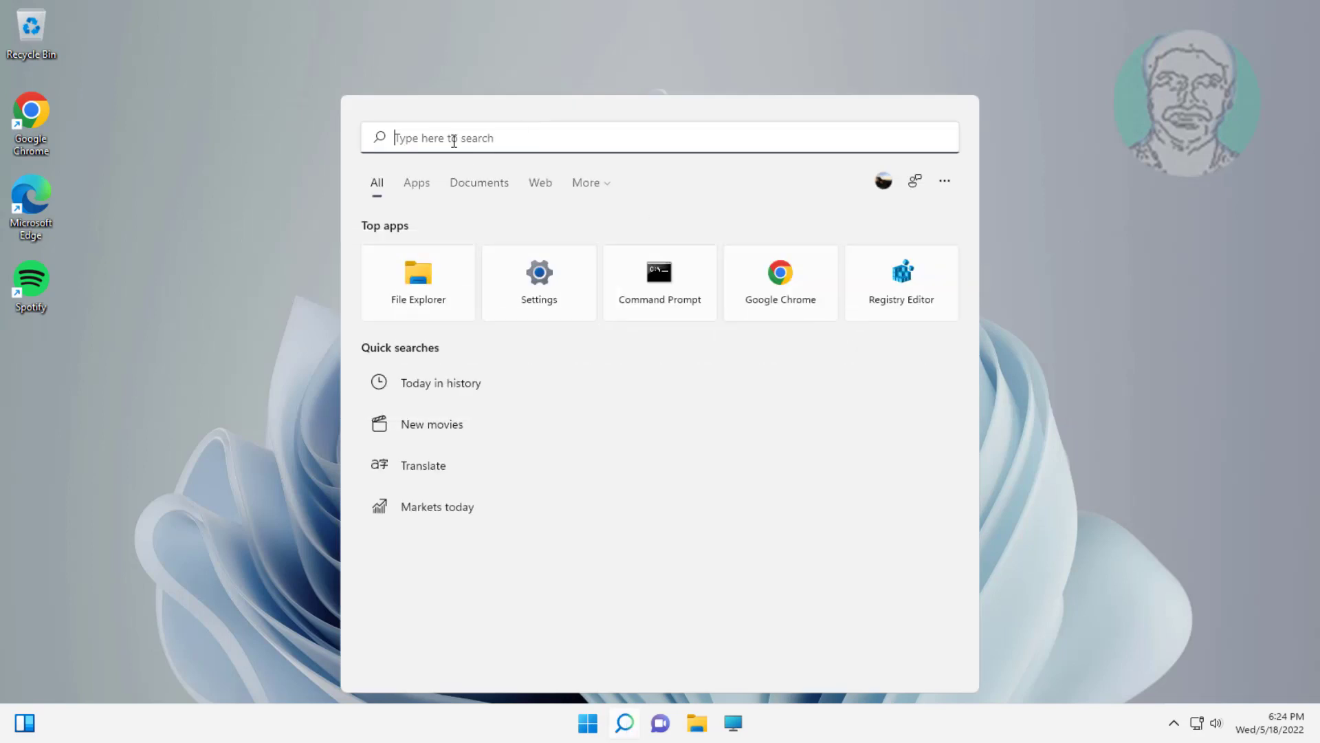
type("cmd")
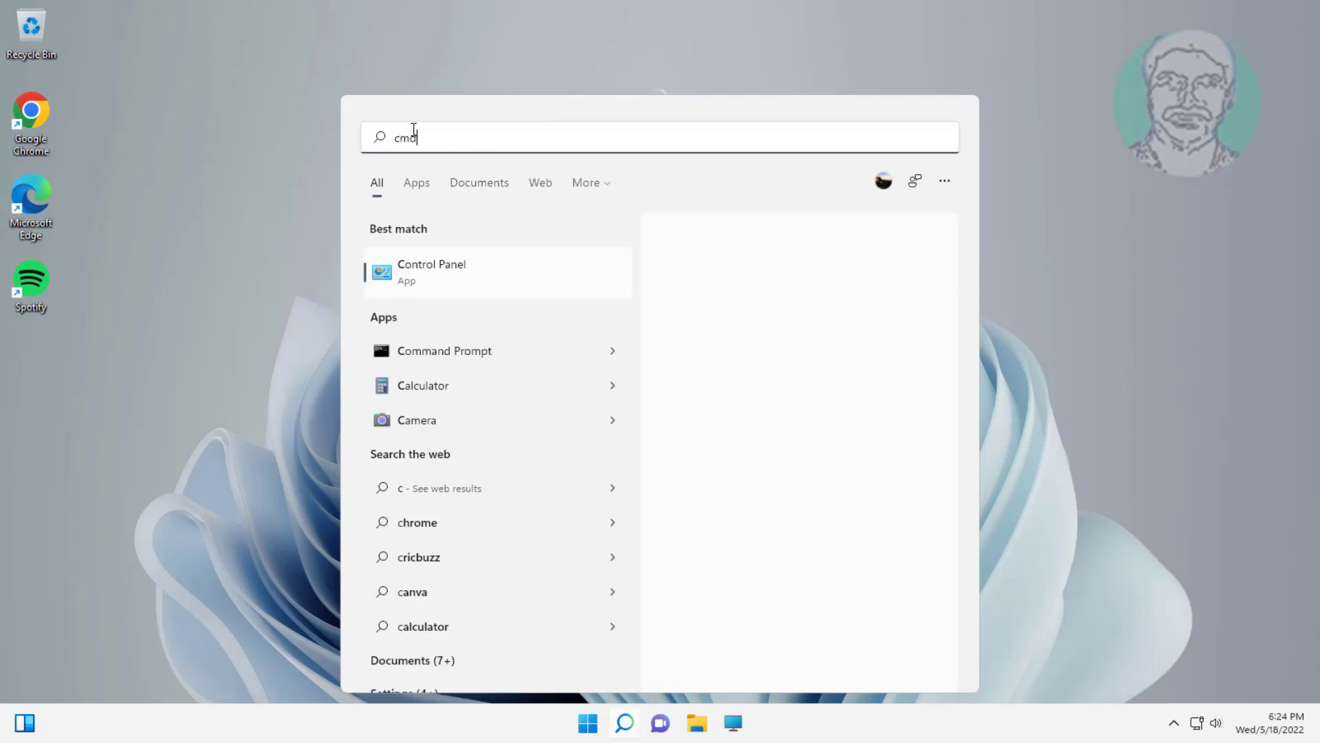
right_click(409, 265)
left_click(470, 279)
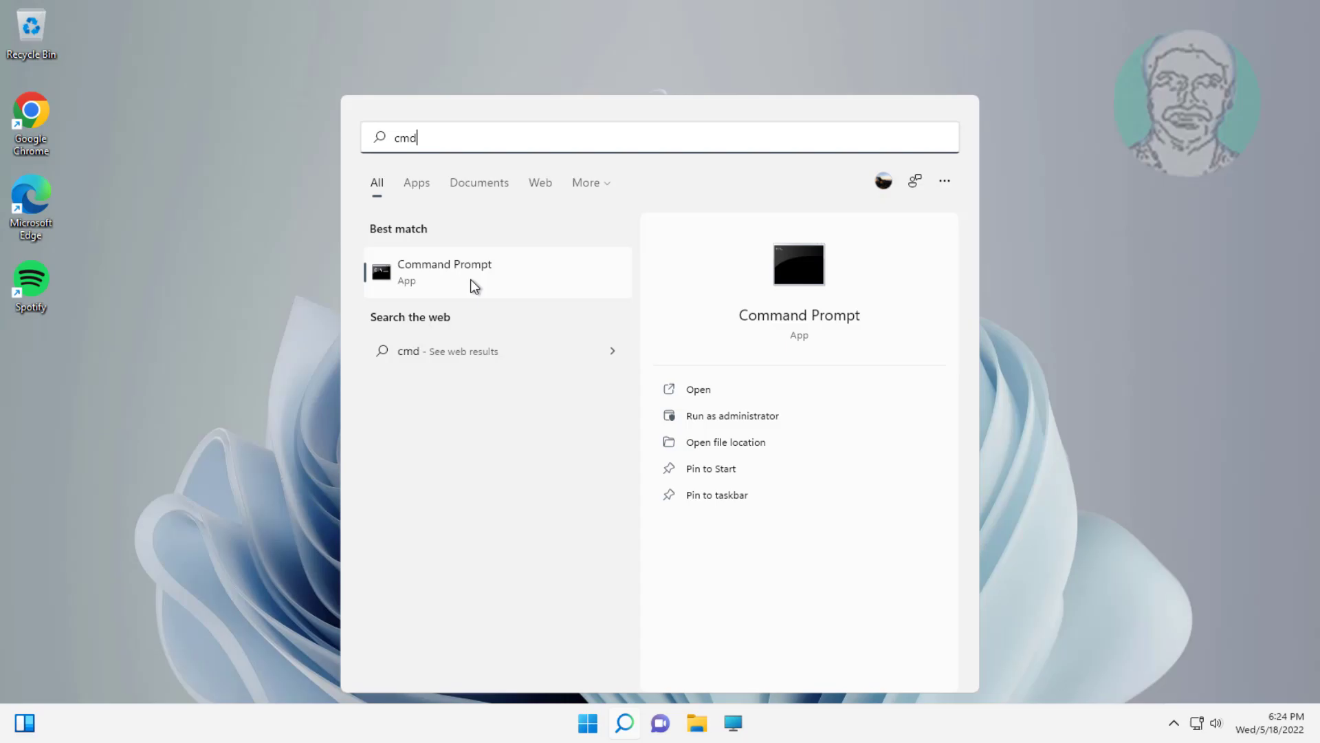
left_click(575, 490)
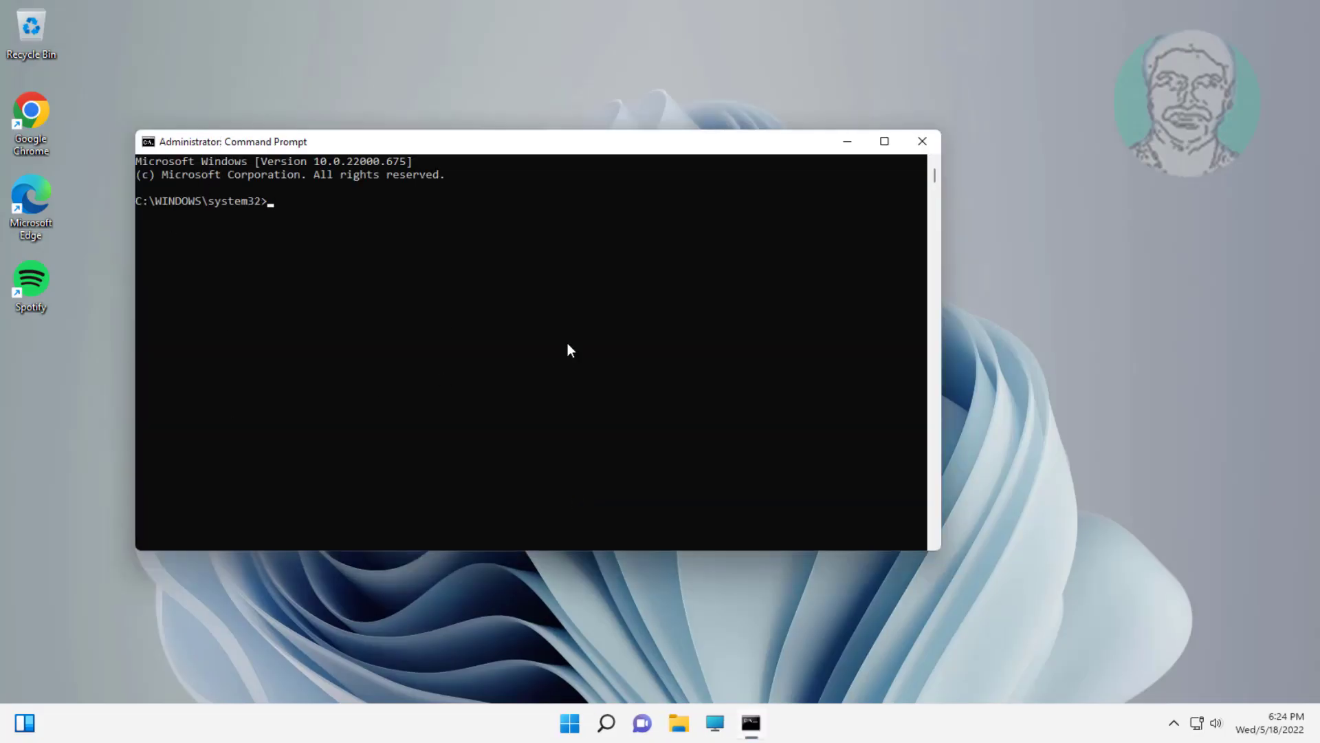
Step: Run net stop for the wuauserv, cryptsvc, bits and msiserver services
type("net stop wuauserv")
key("Return")
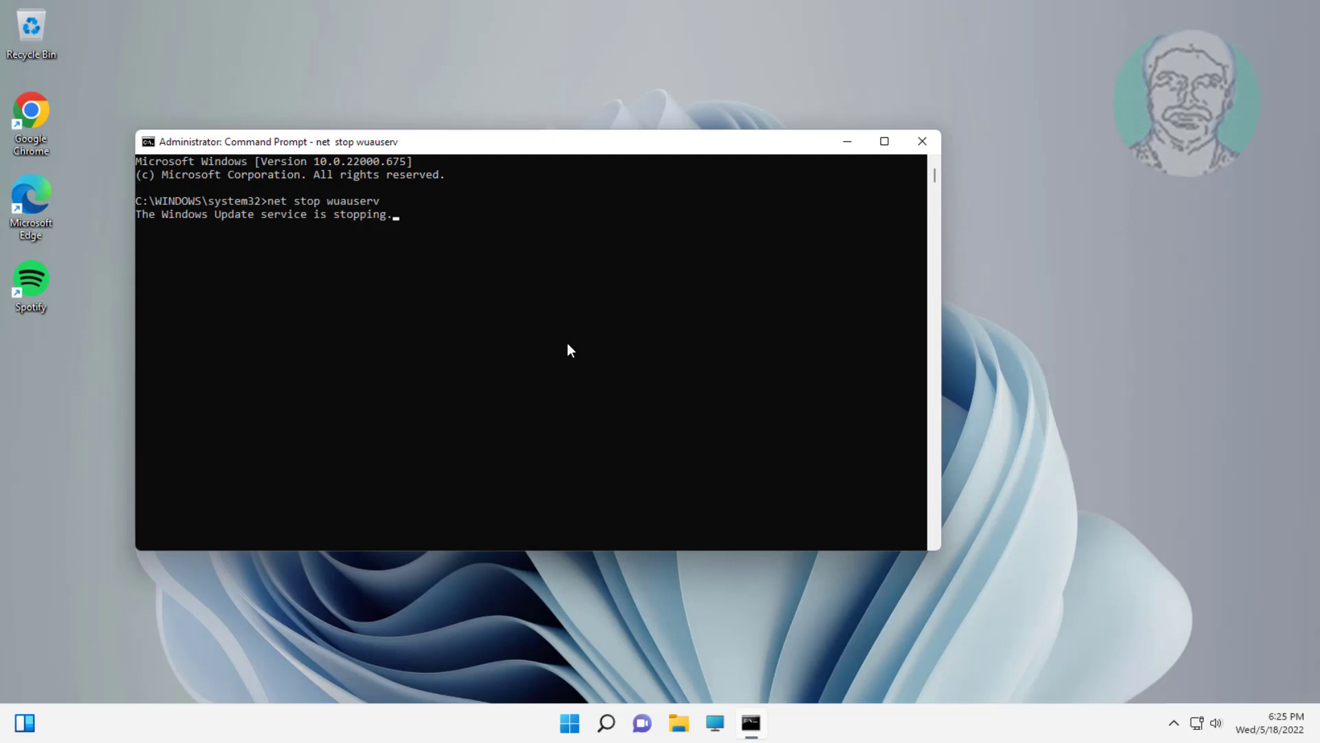
type("net stop")
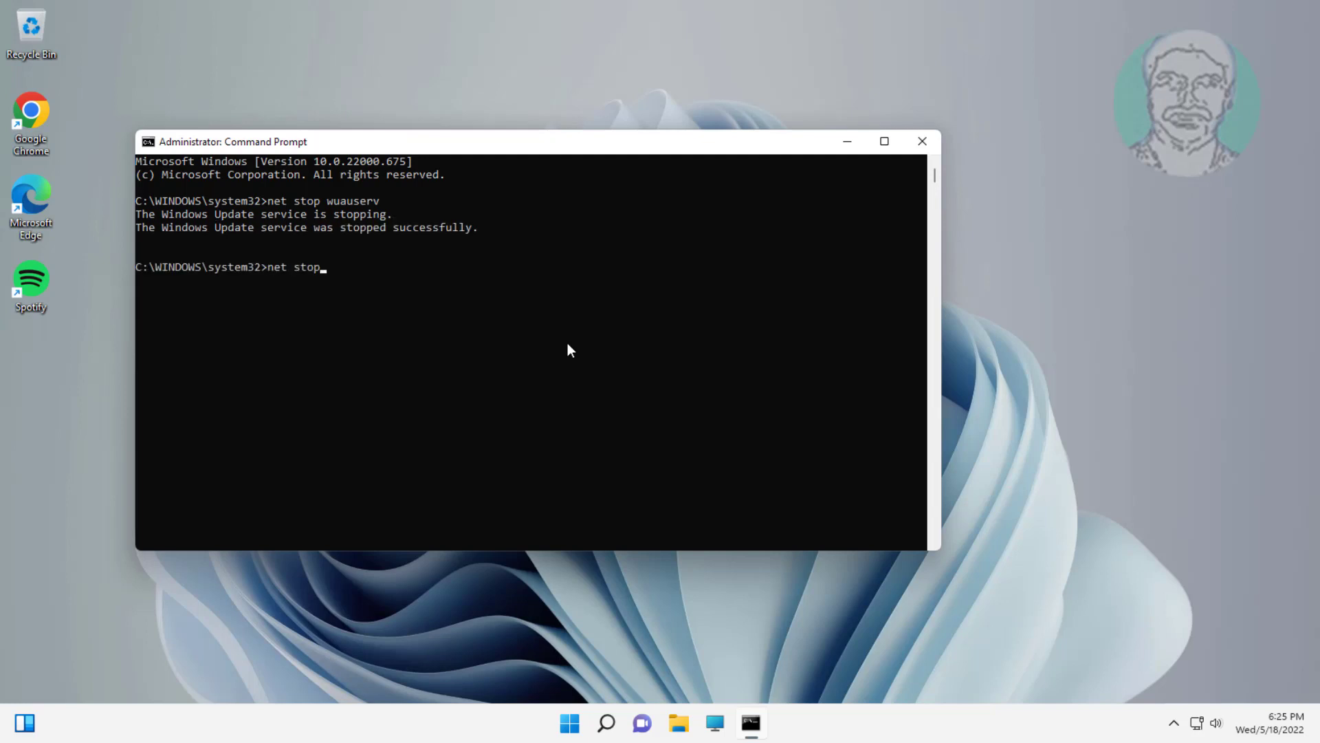
type(" cryptsvc")
key("Return")
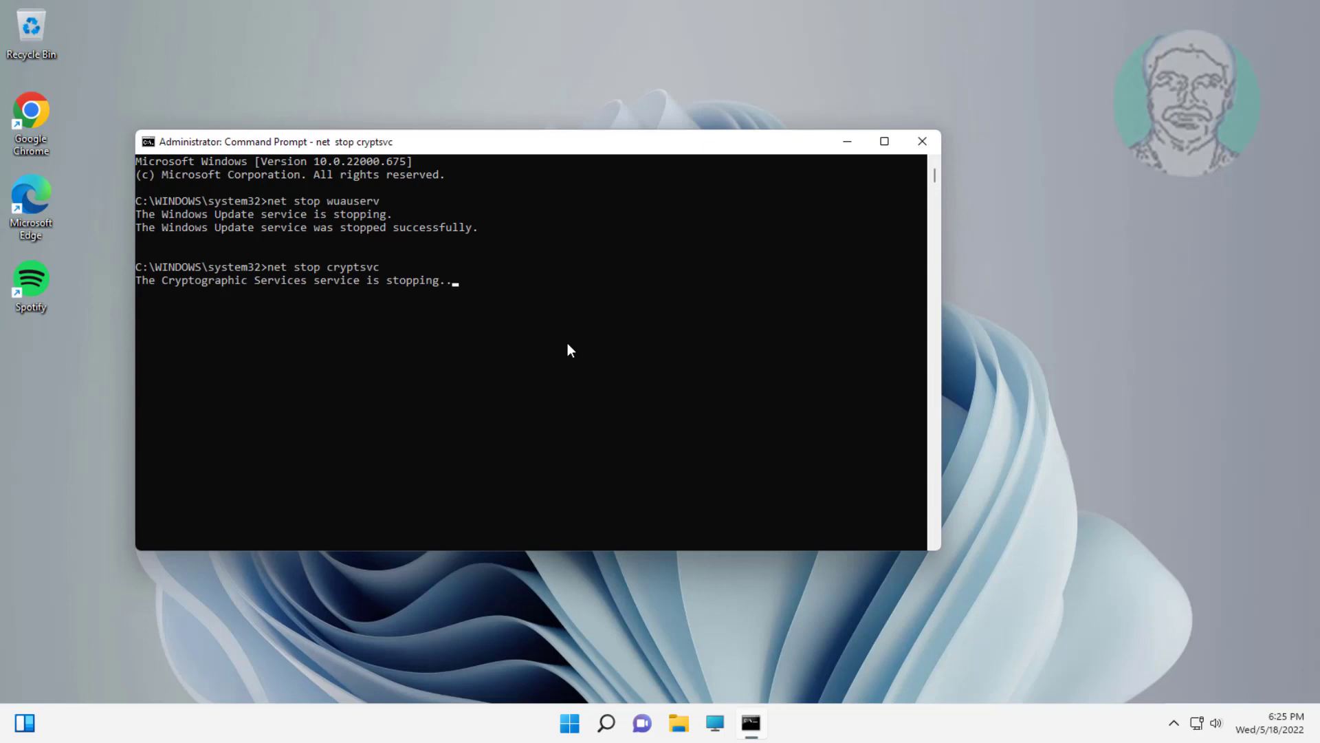
type("net")
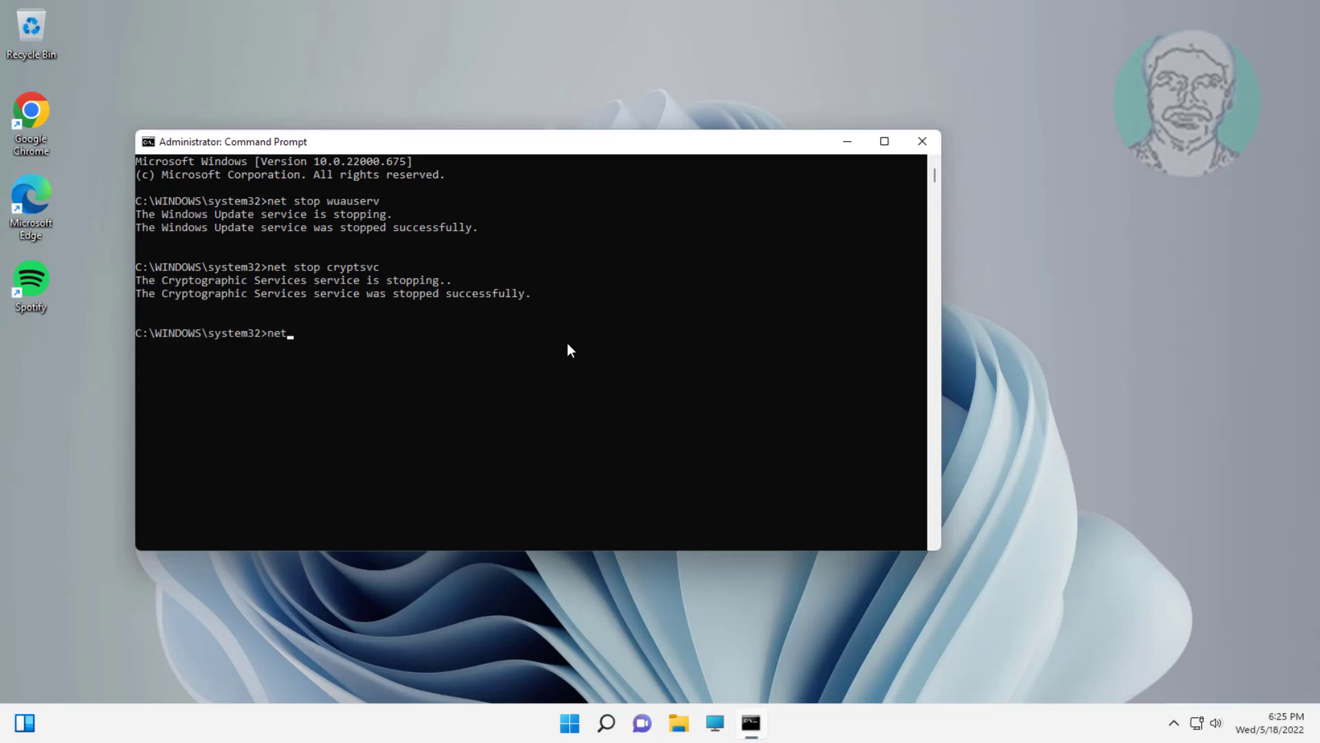
type(" stop bits")
key("Return")
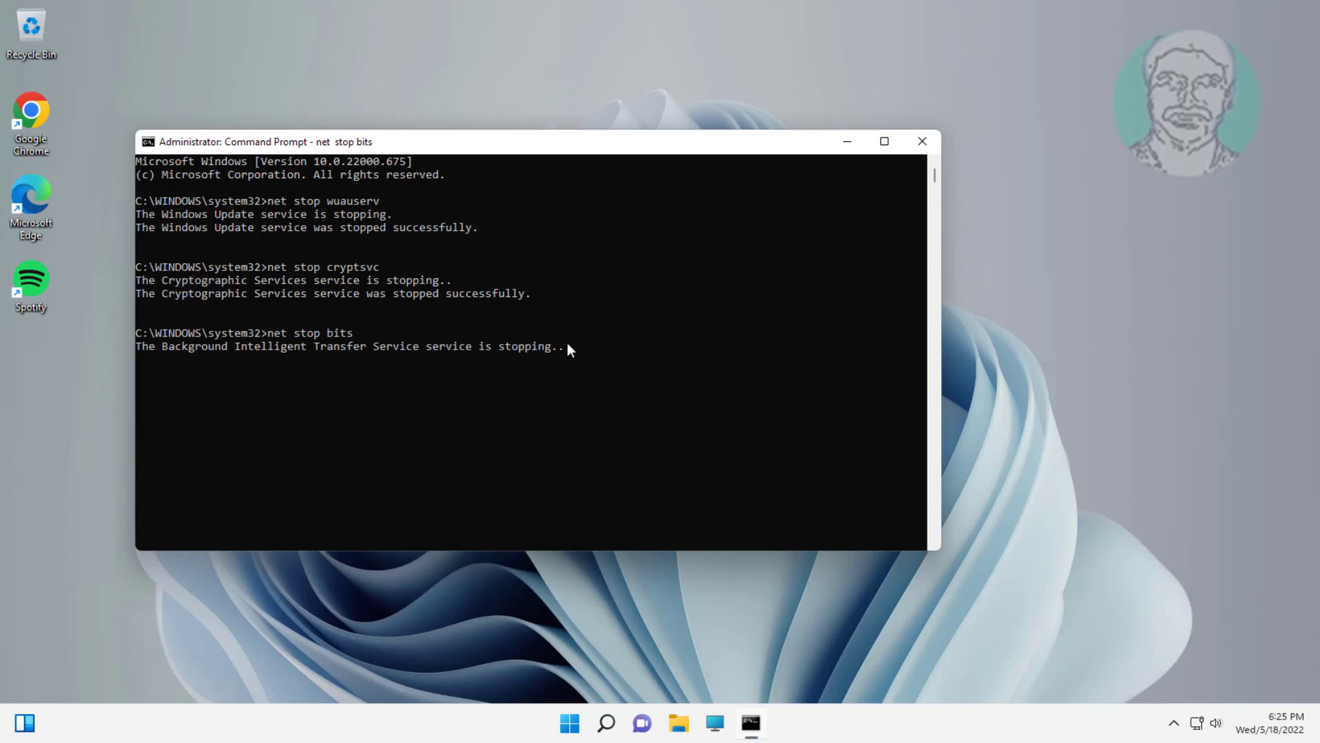
type("net sto")
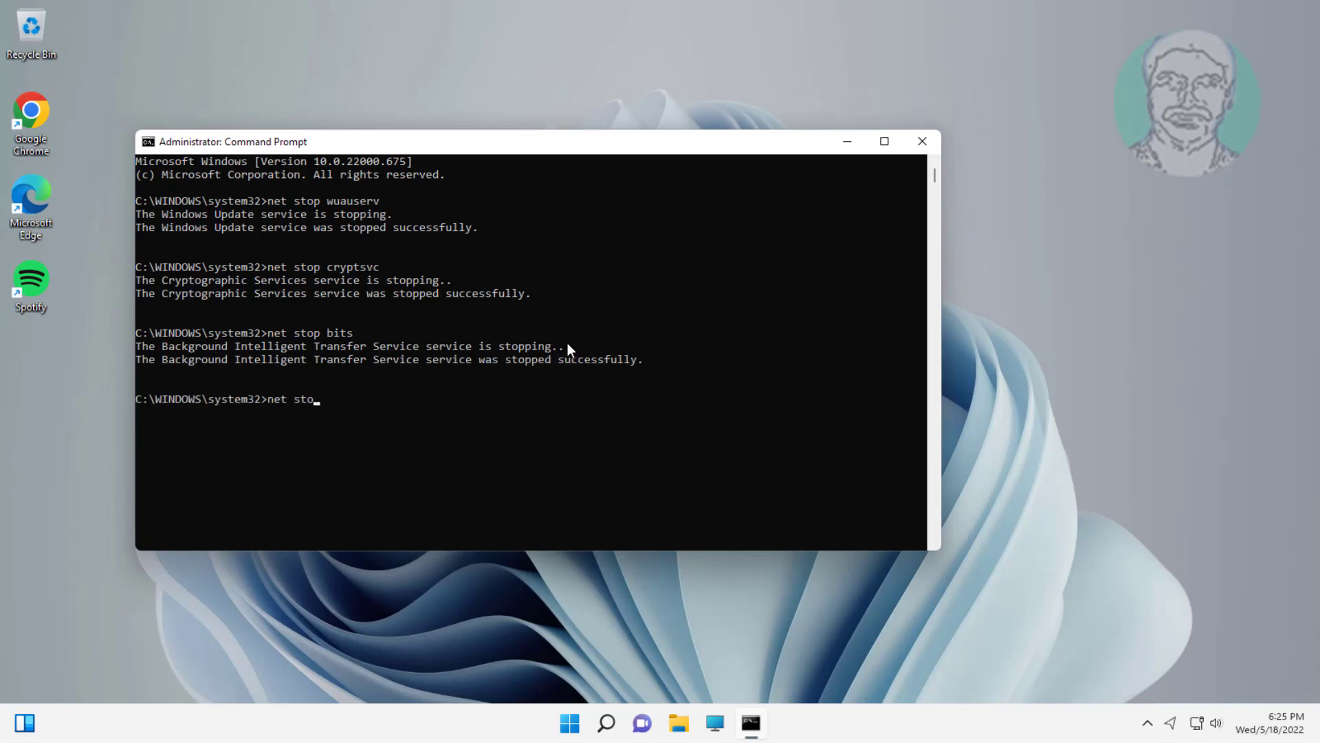
type("p msiserver")
key("Return")
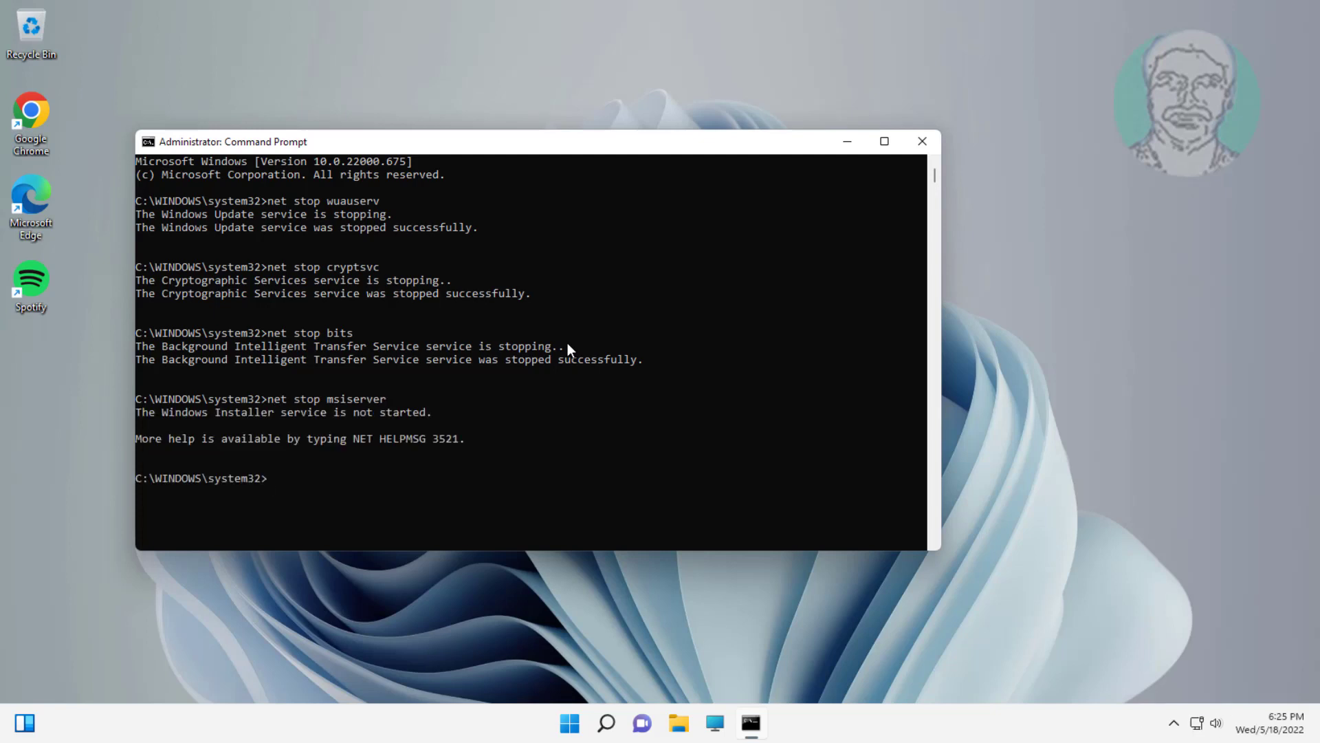
Step: Use ren to rename the folders to softwaredistribution.old and catroot2.old
type("ren")
type(" c")
type(":\\windows")
type(":\\windows\\")
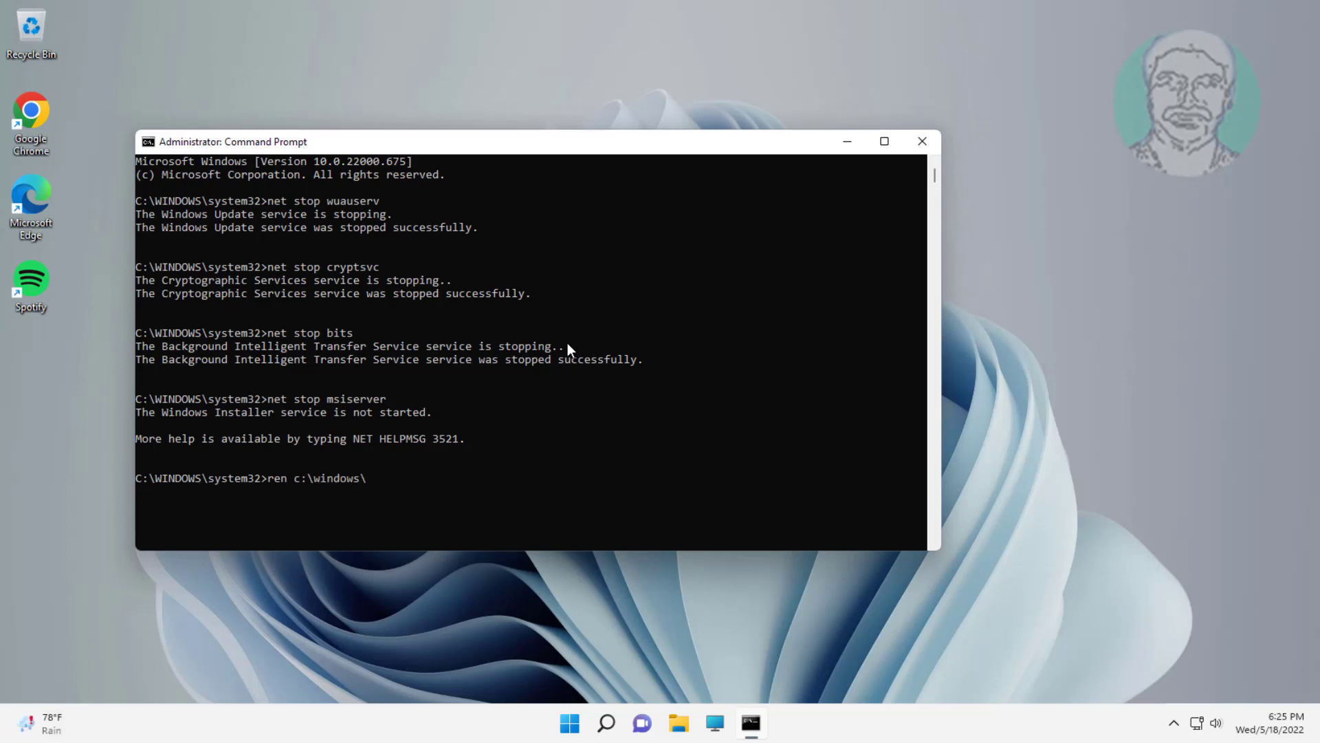
type("softwaredistribution softwaredis")
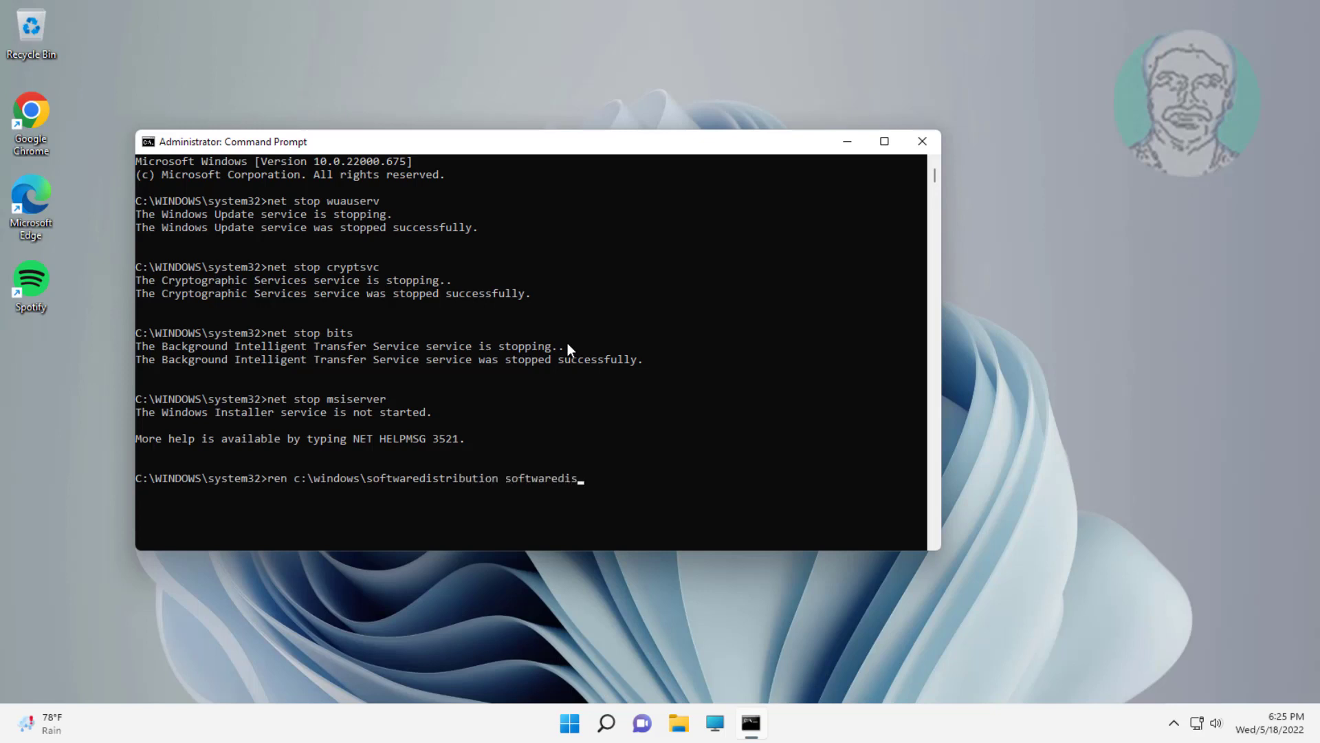
type("tribution.old")
key("Return")
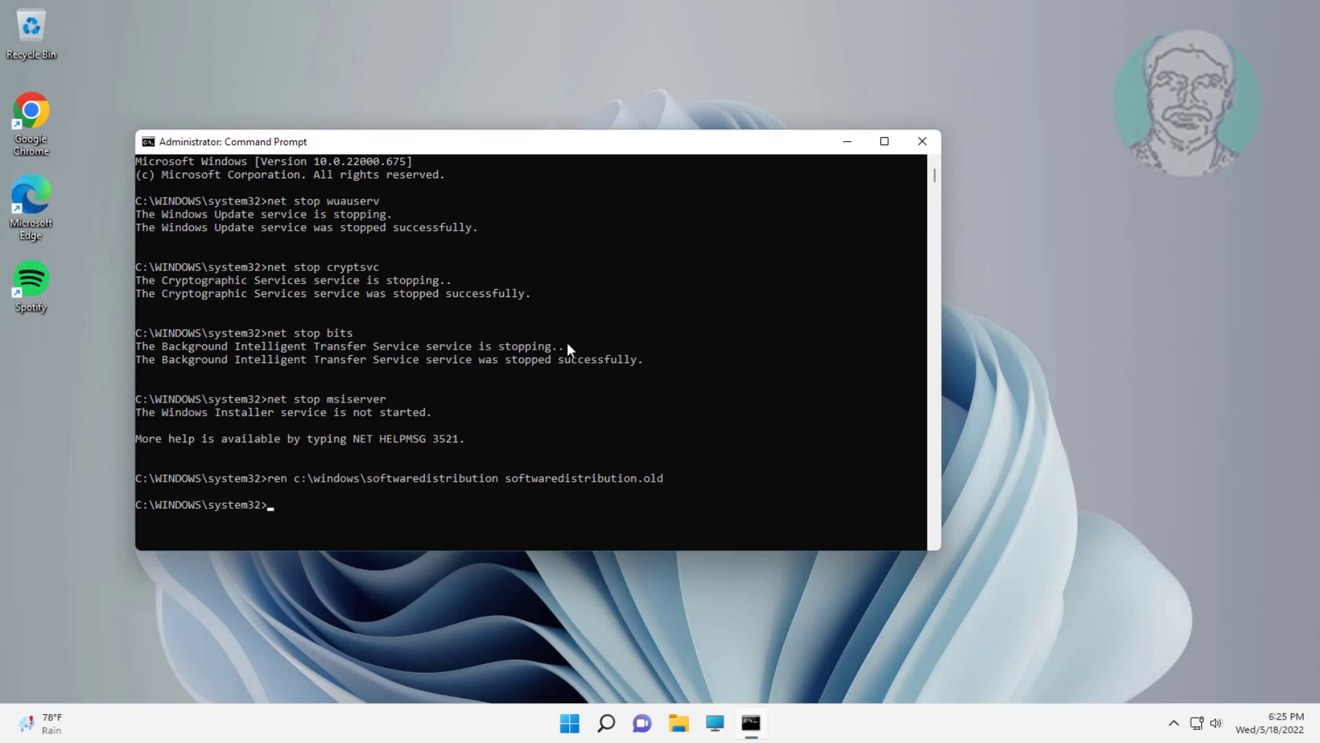
type("ren c:\\windows\\system32")
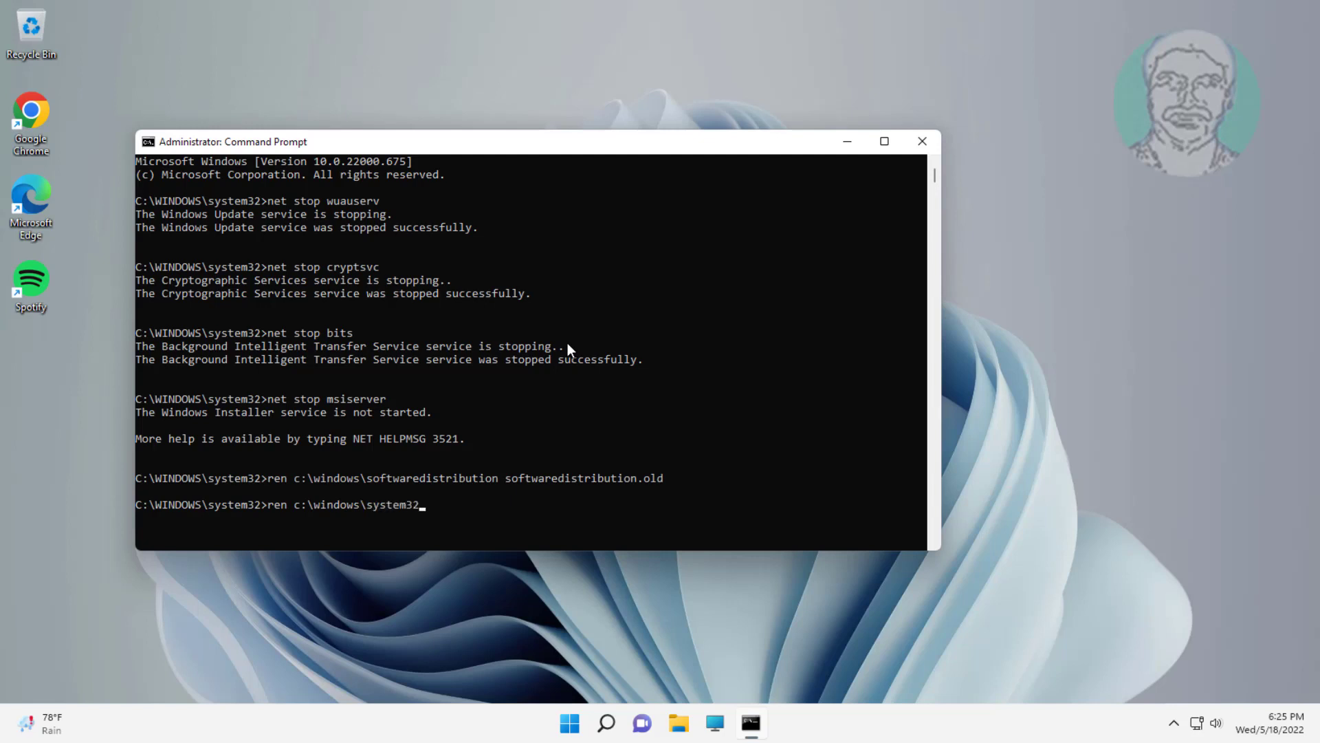
type("\\catroot2 catroot2.old")
key("Return")
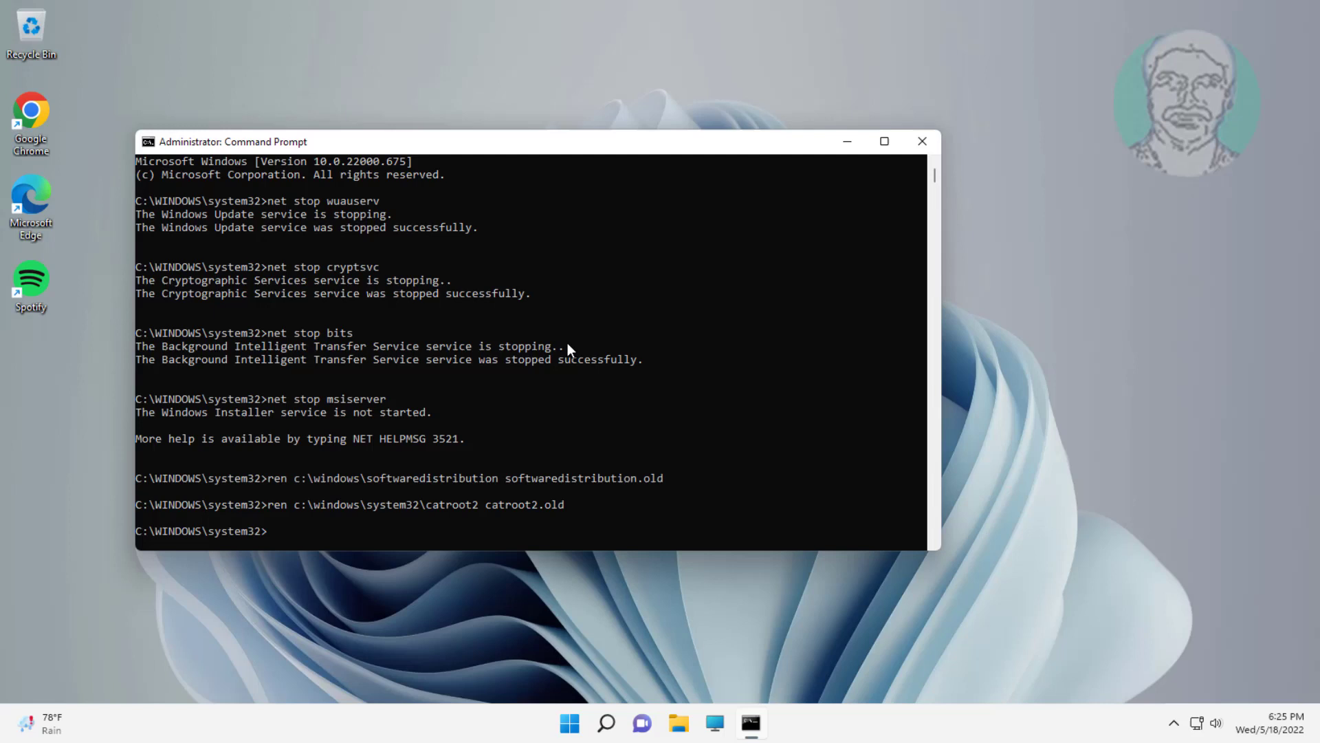
Step: Run net start for wuauserv, cryptsvc, bits and msiserver, then run wuauclt /detectnow
type("net start wuauserv")
key("Return")
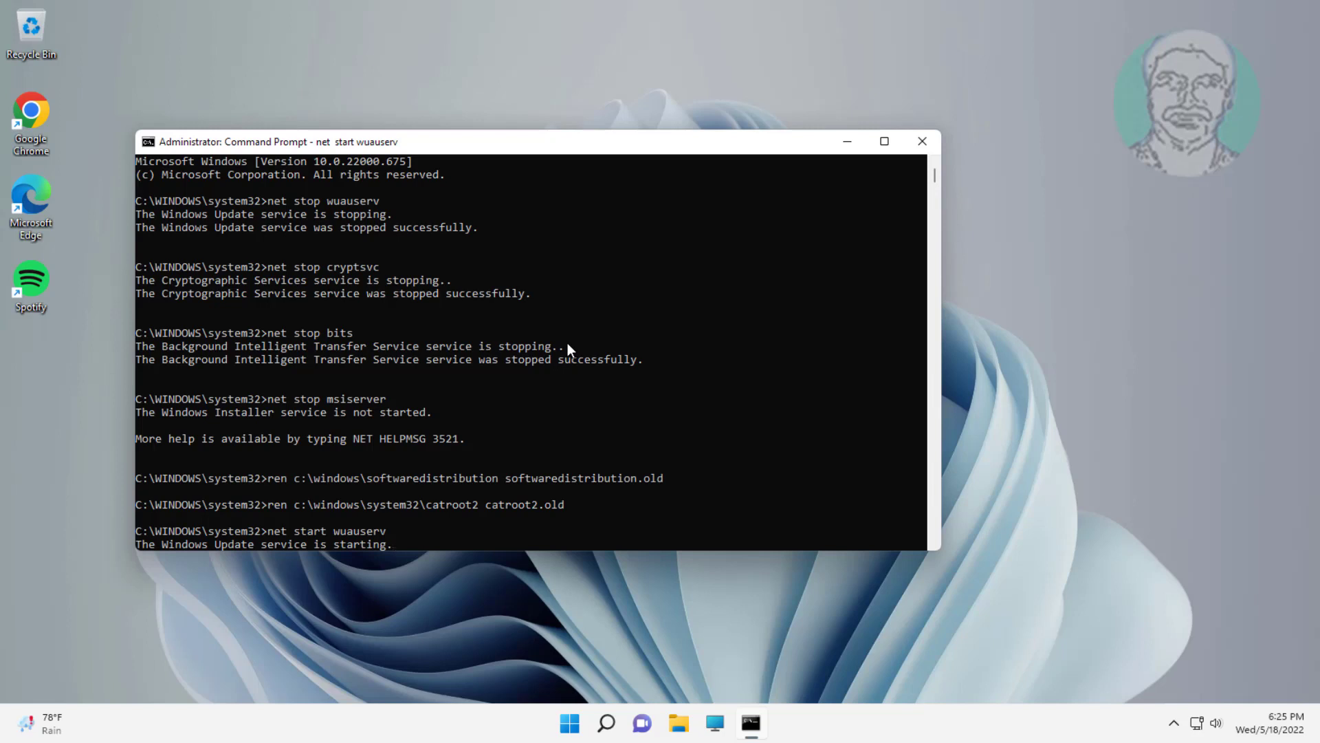
type("net ")
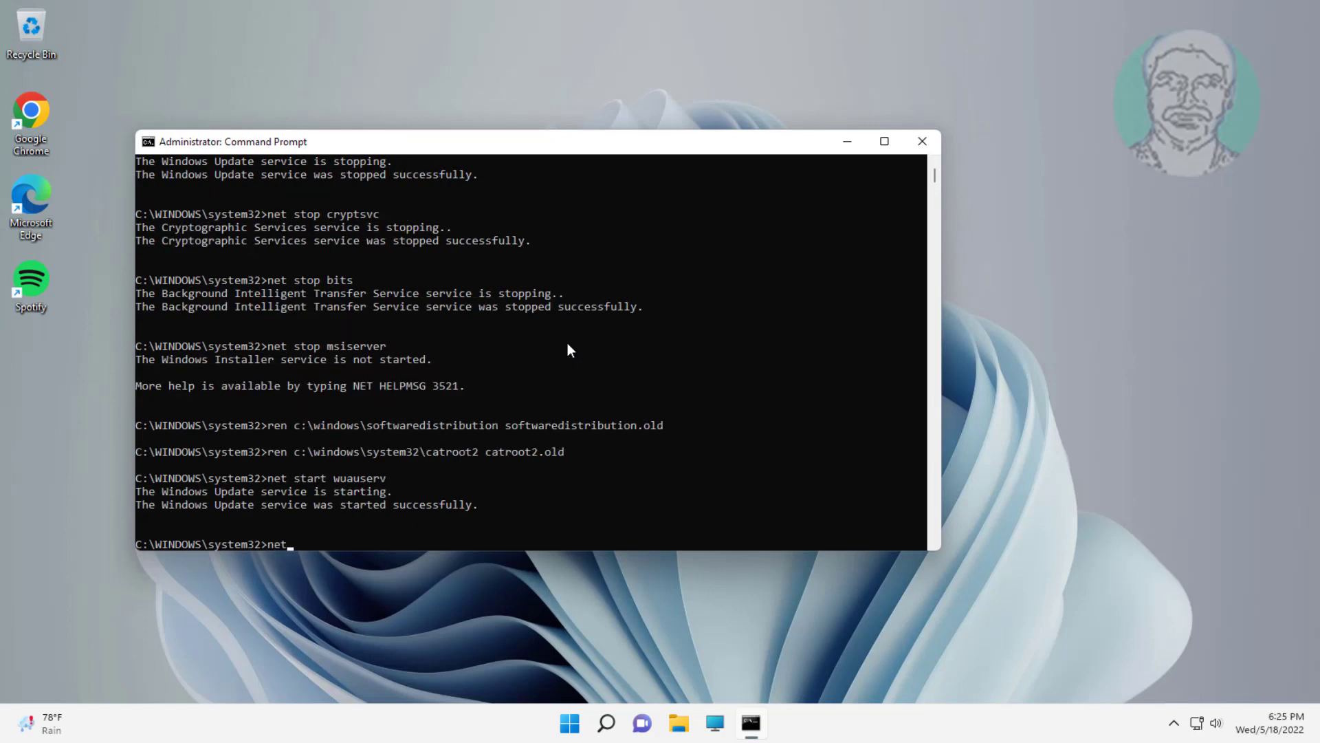
type("start cryptsvc")
key("Return")
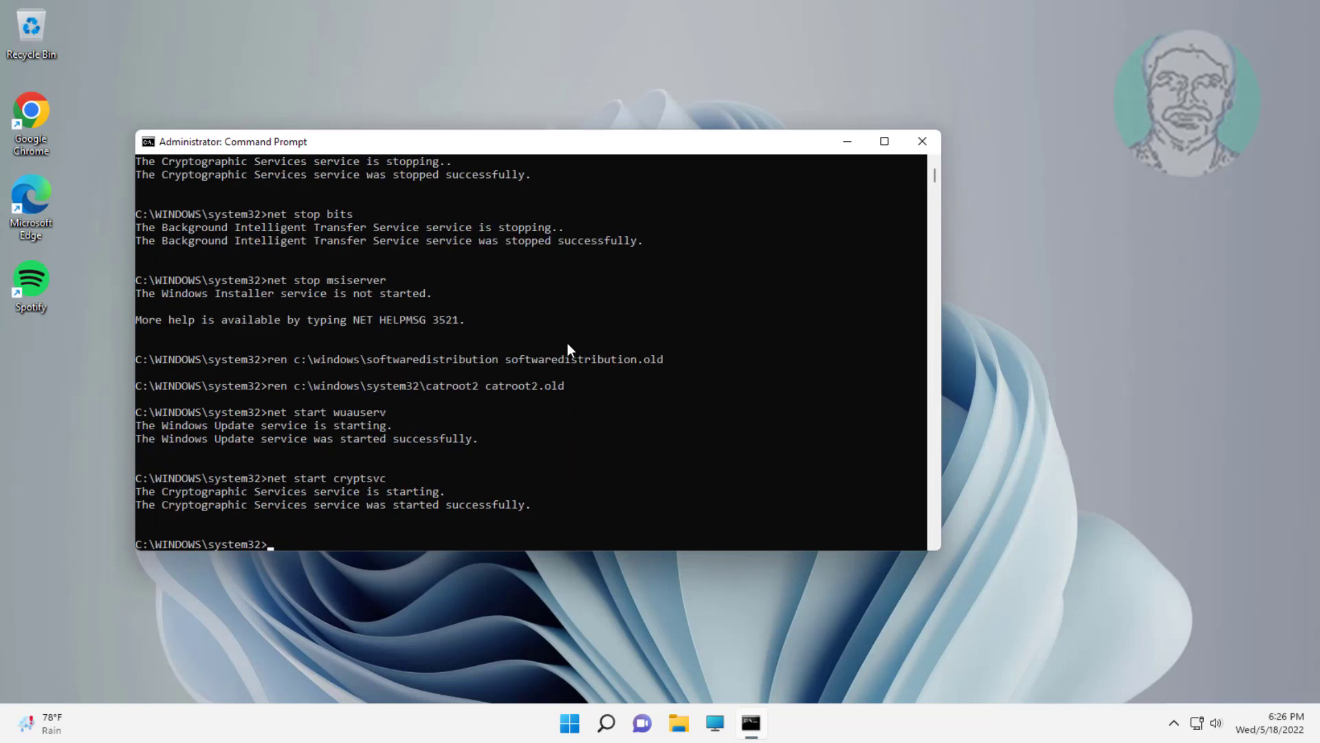
type("net ")
type("st")
key("BackSpace")
type("start bits")
key("Return")
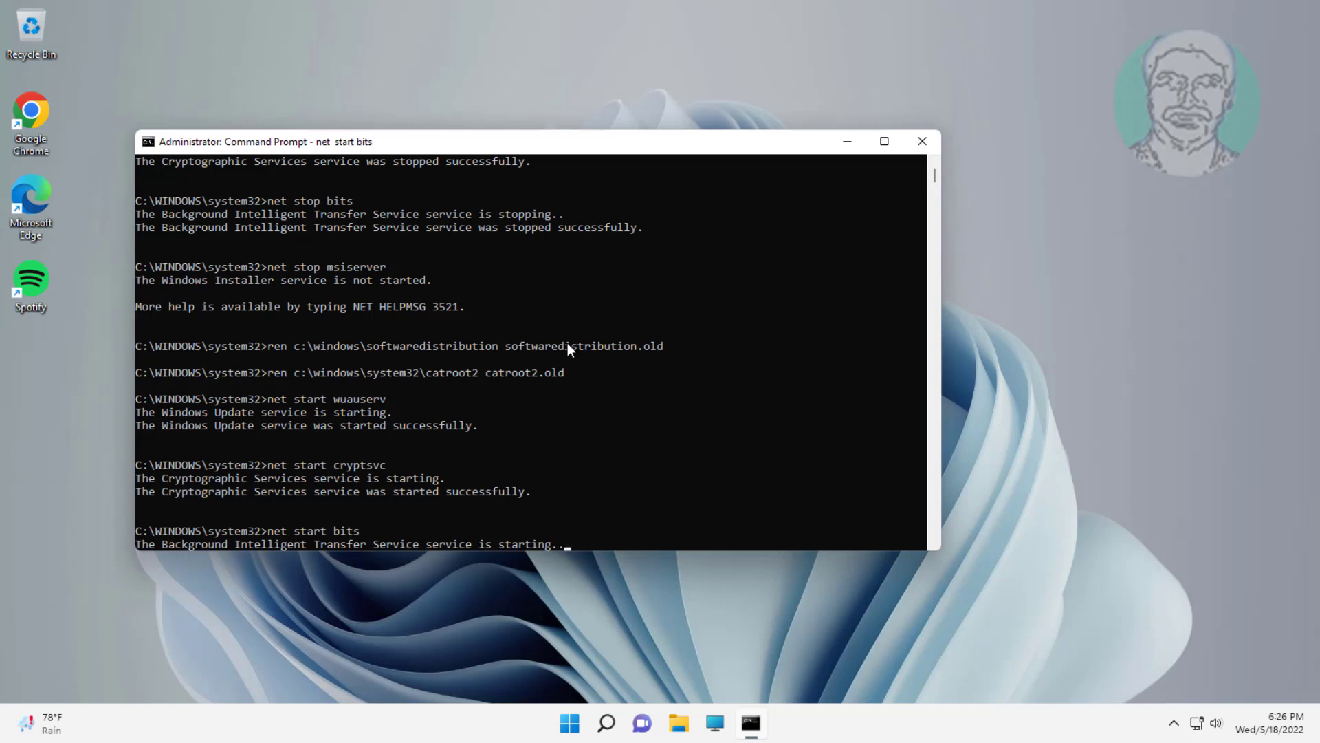
type("ne")
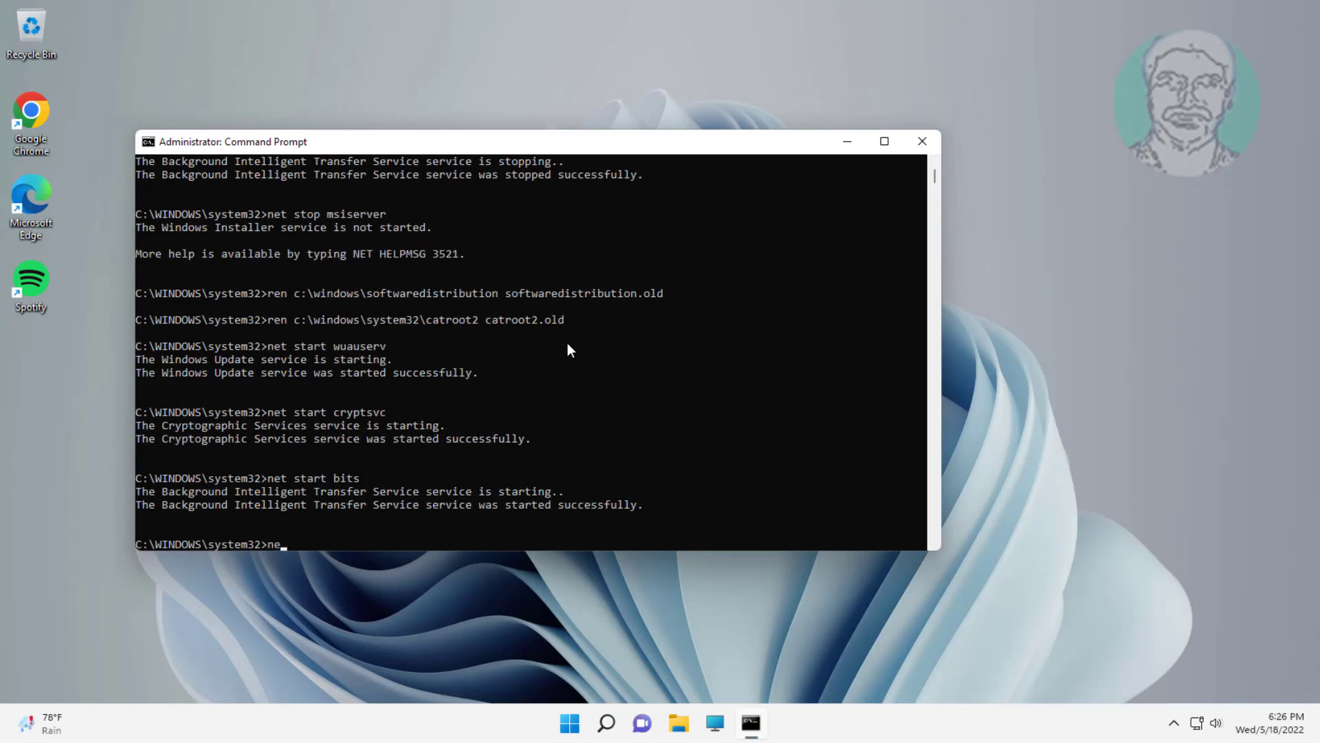
type("t start msiserver")
key("Return")
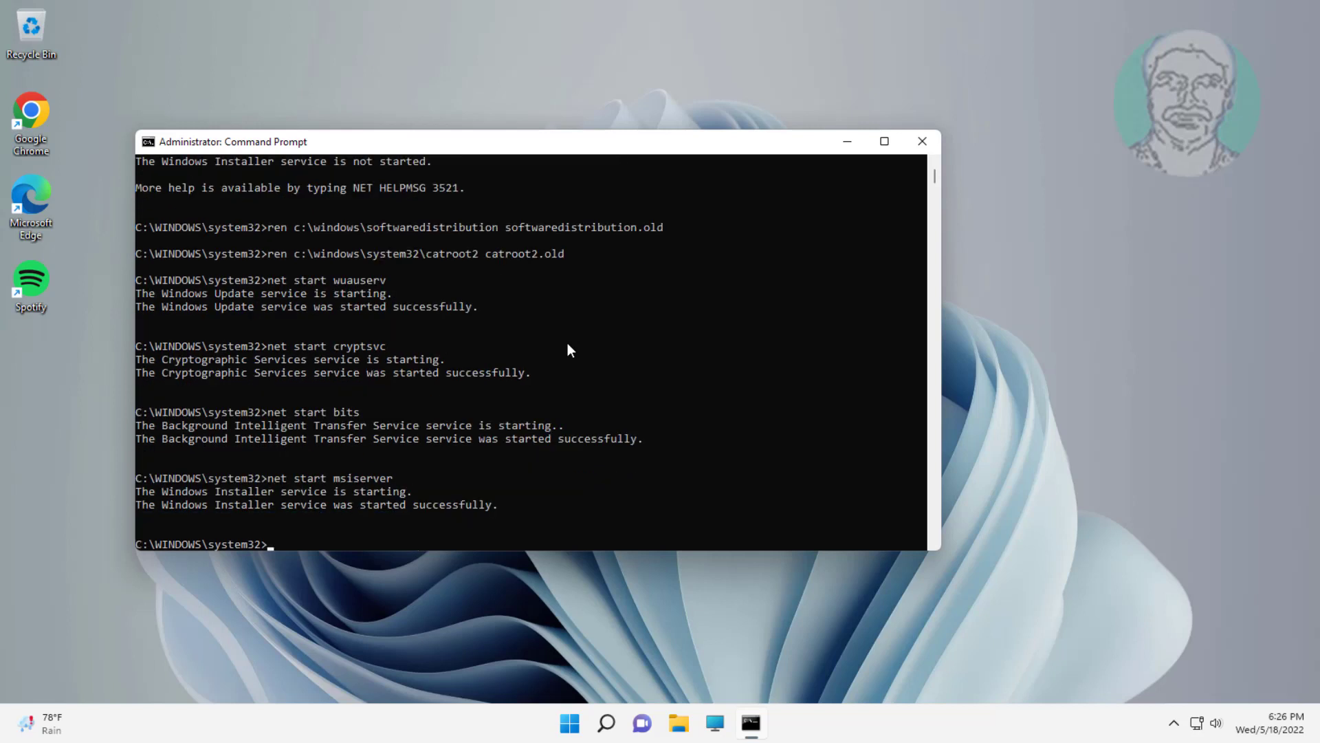
type("wuauclt /detectnow")
key("Return")
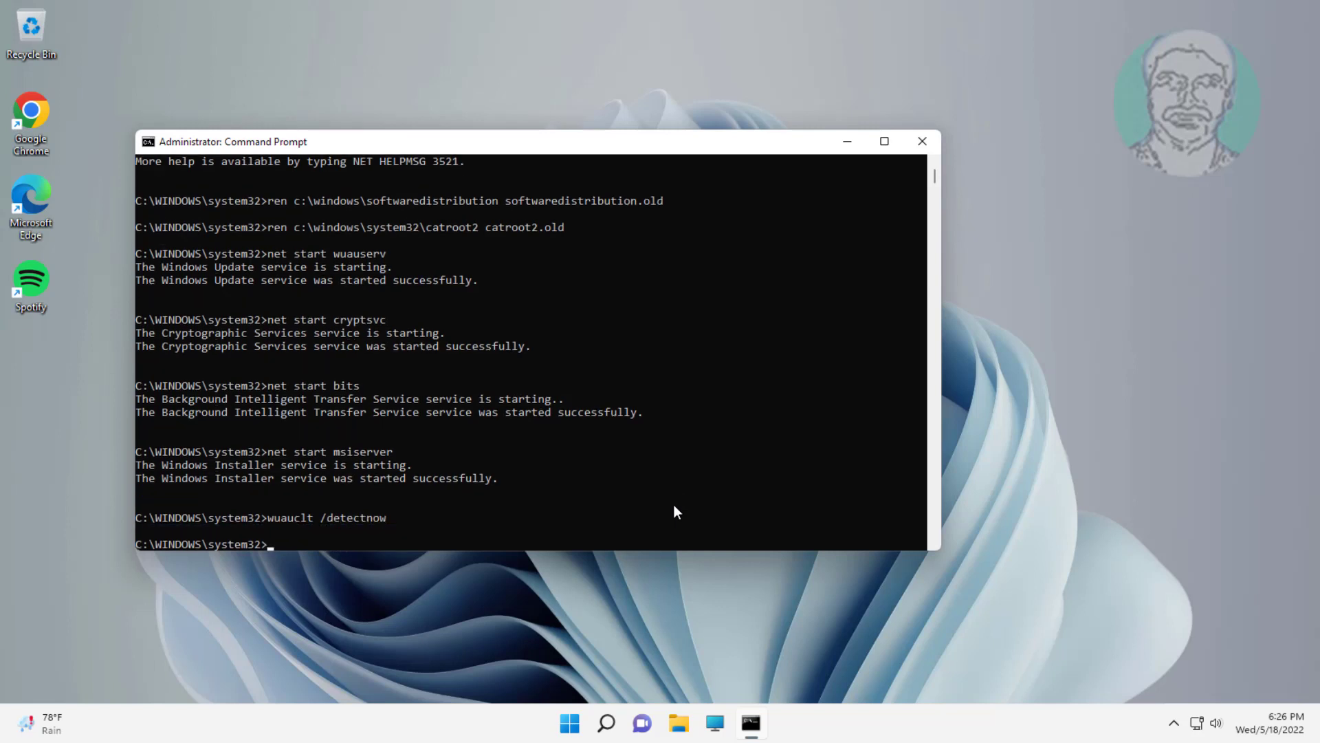
Step: Exit Command Prompt and restart the PC from the Start menu's Power options
type("exit")
key("Return")
left_click(590, 723)
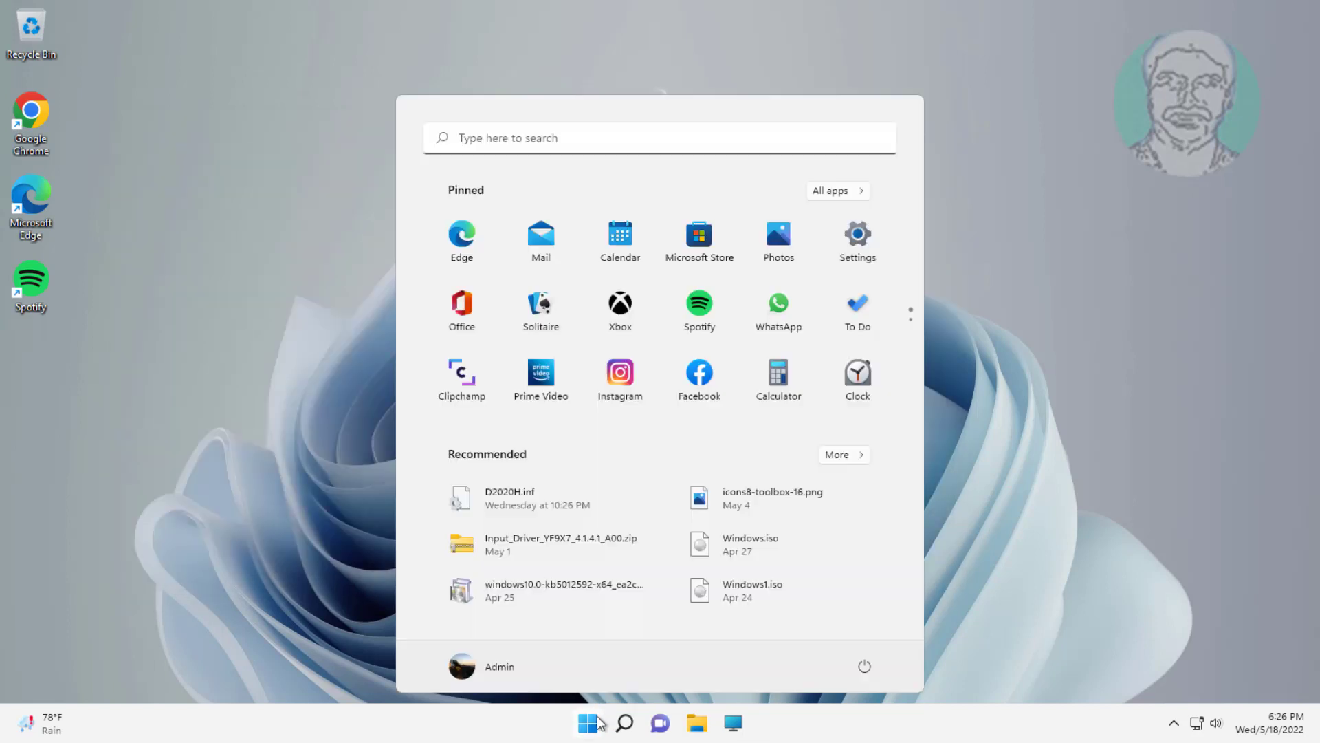
left_click(868, 666)
left_click(868, 631)
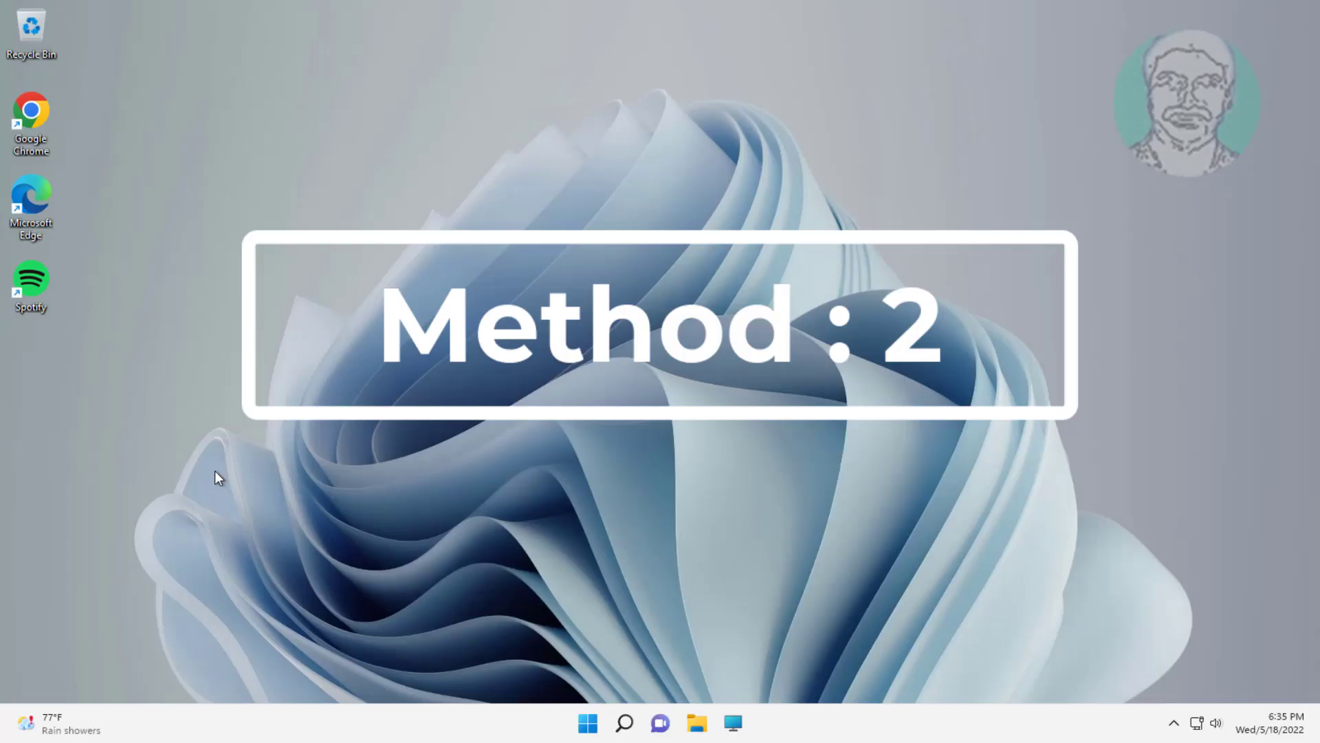
Step: Search 'windows 11 download' in Chrome and get the Installation Assistant from Microsoft's page
double_click(31, 114)
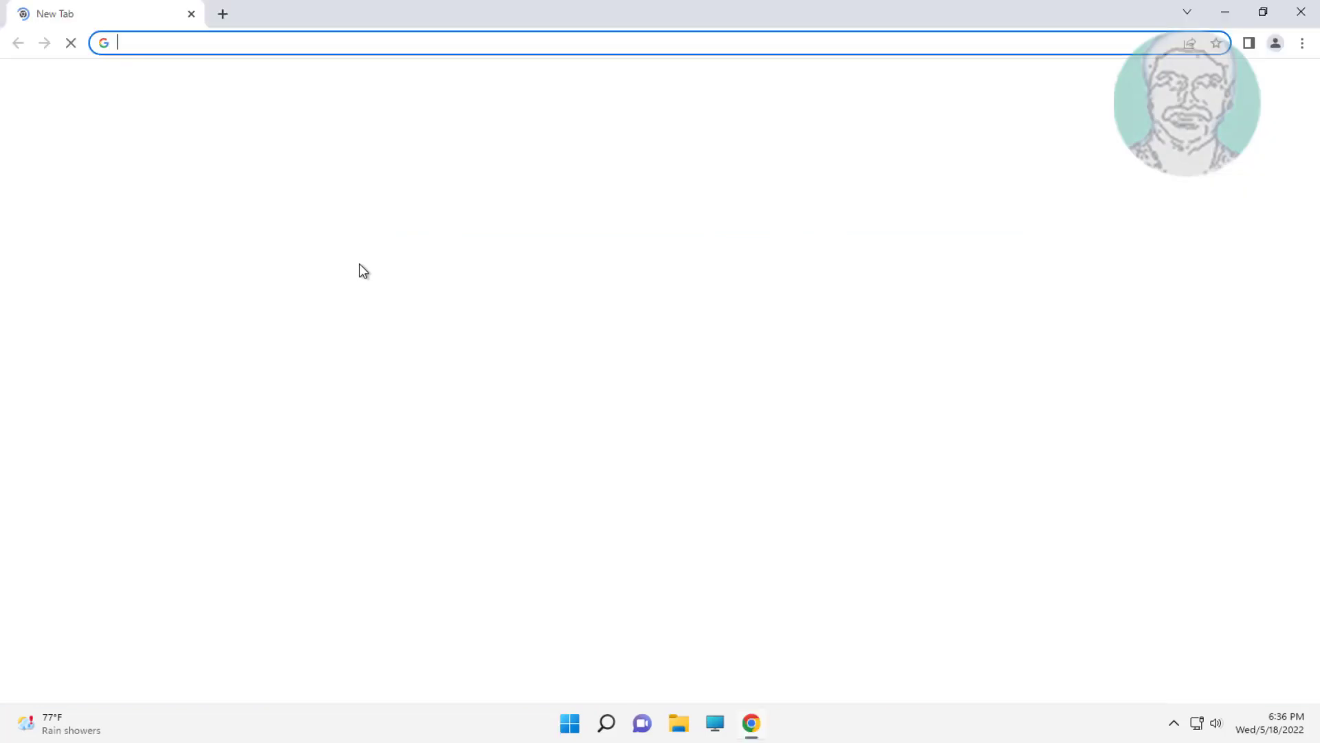
left_click(241, 39)
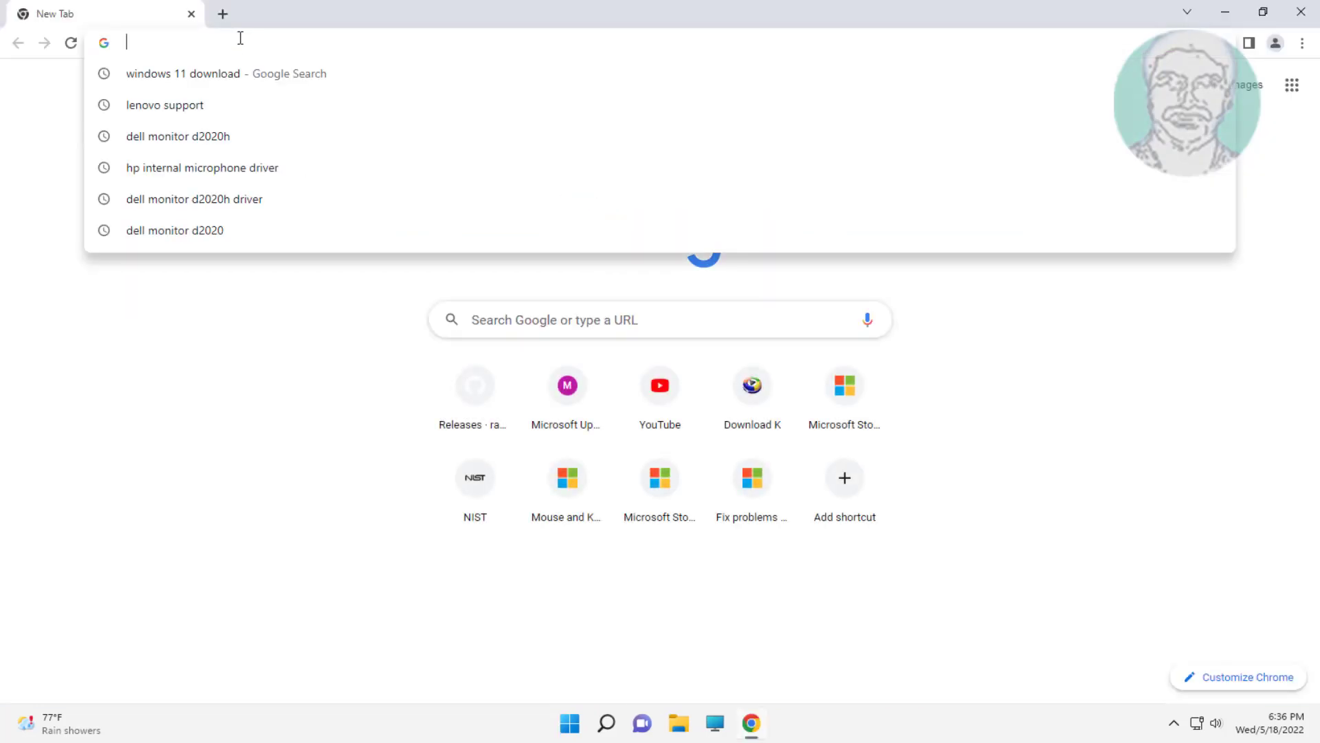
type("windo")
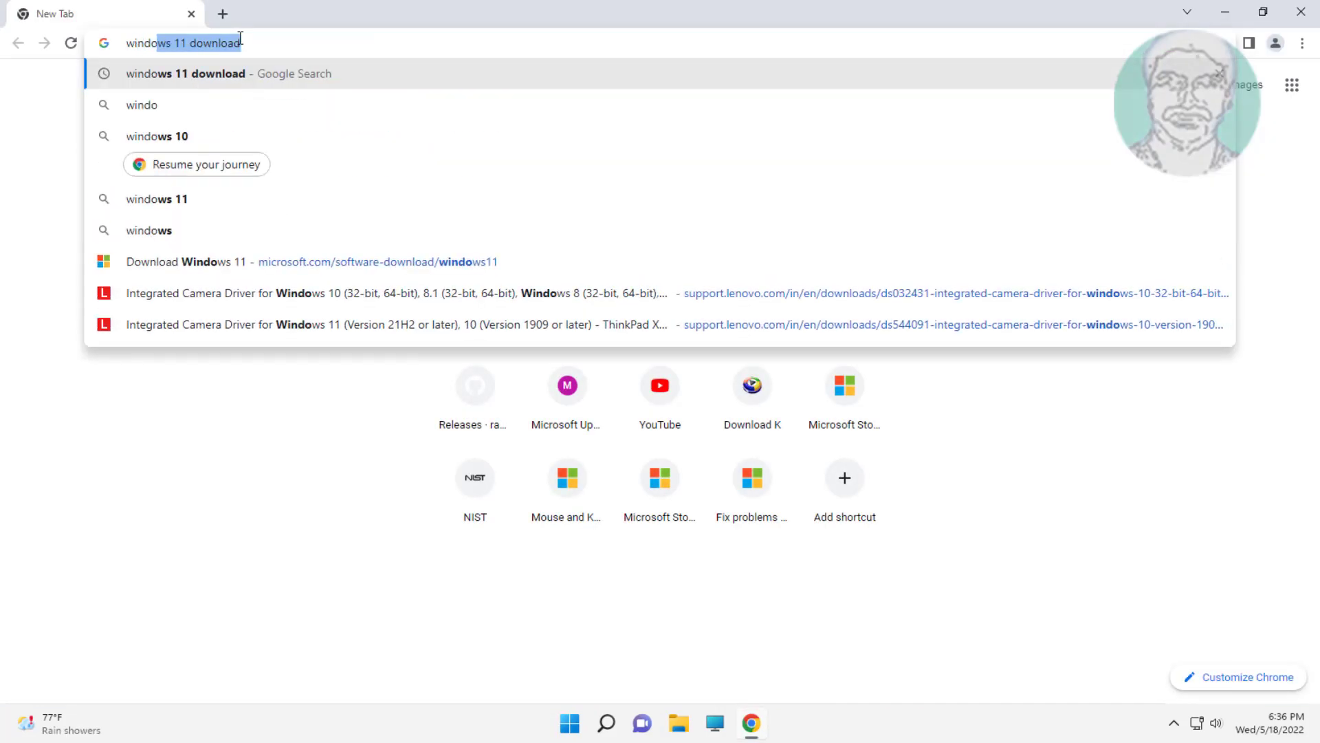
type("ws 1")
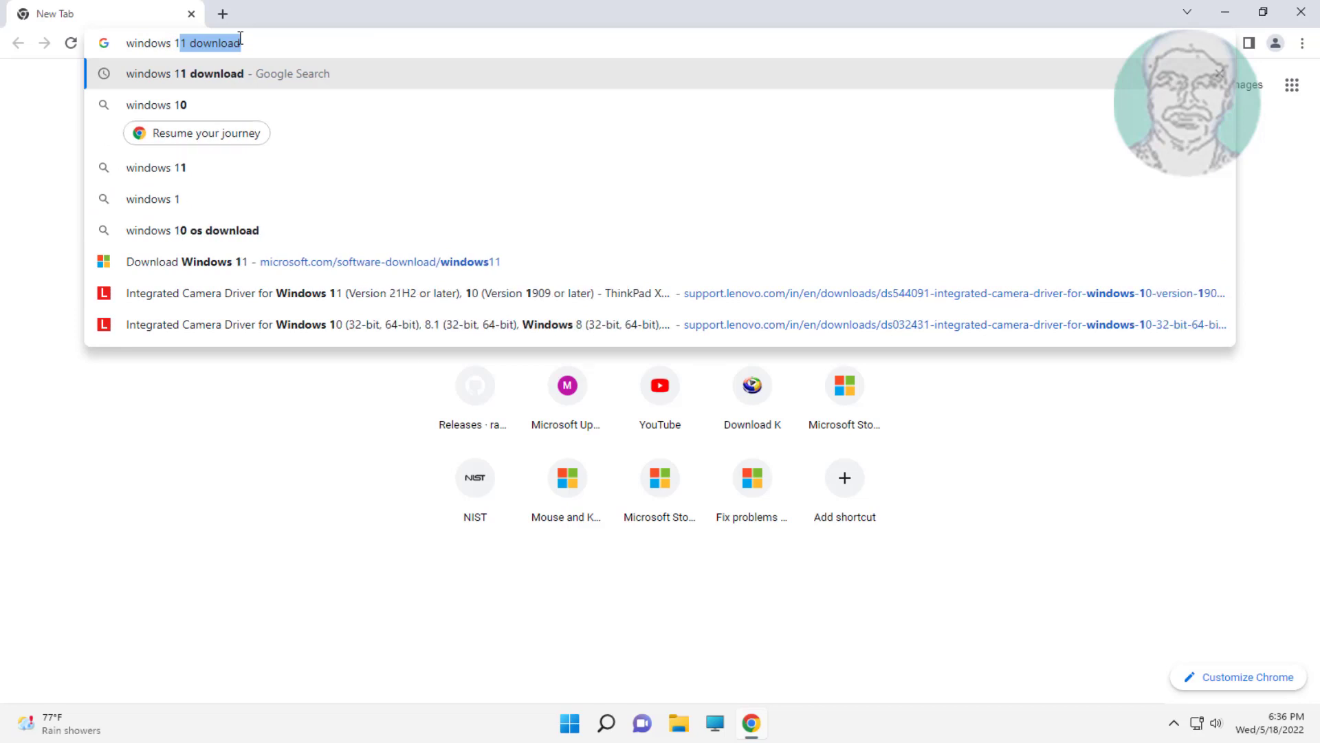
type("1 do")
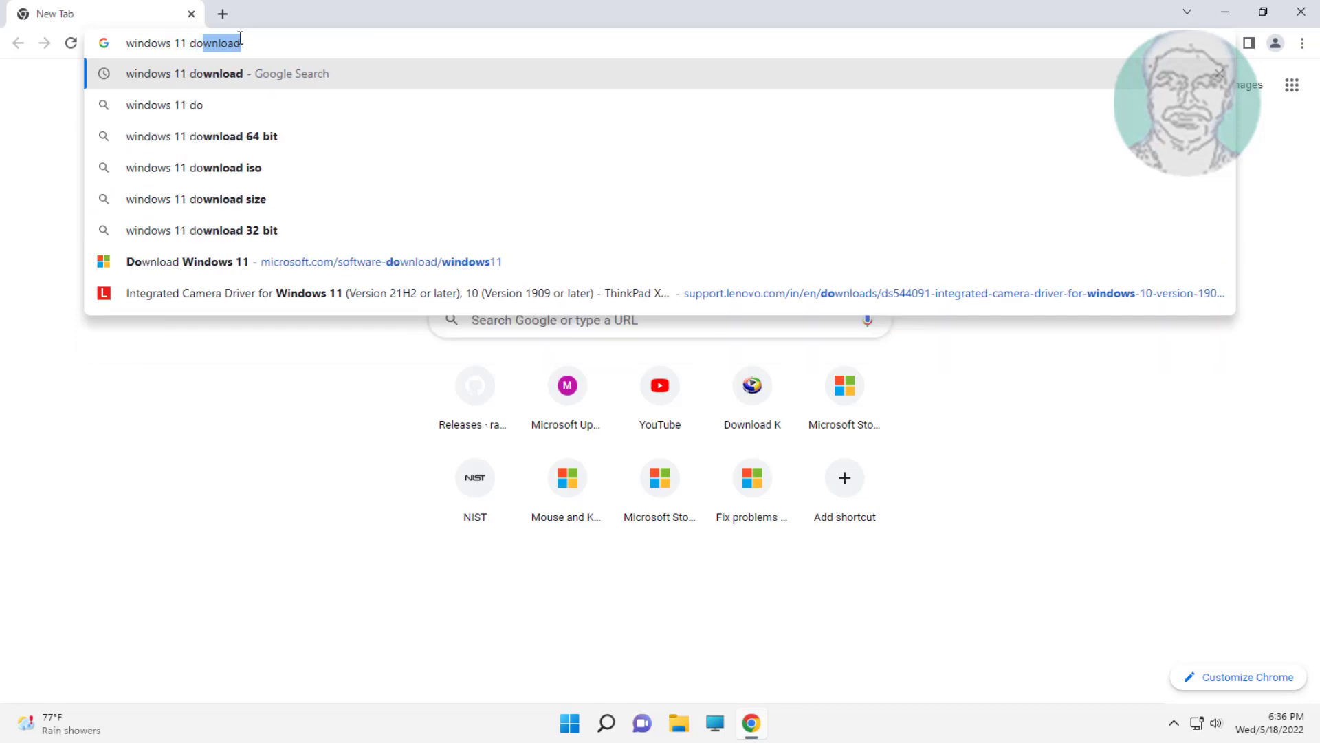
type("wn")
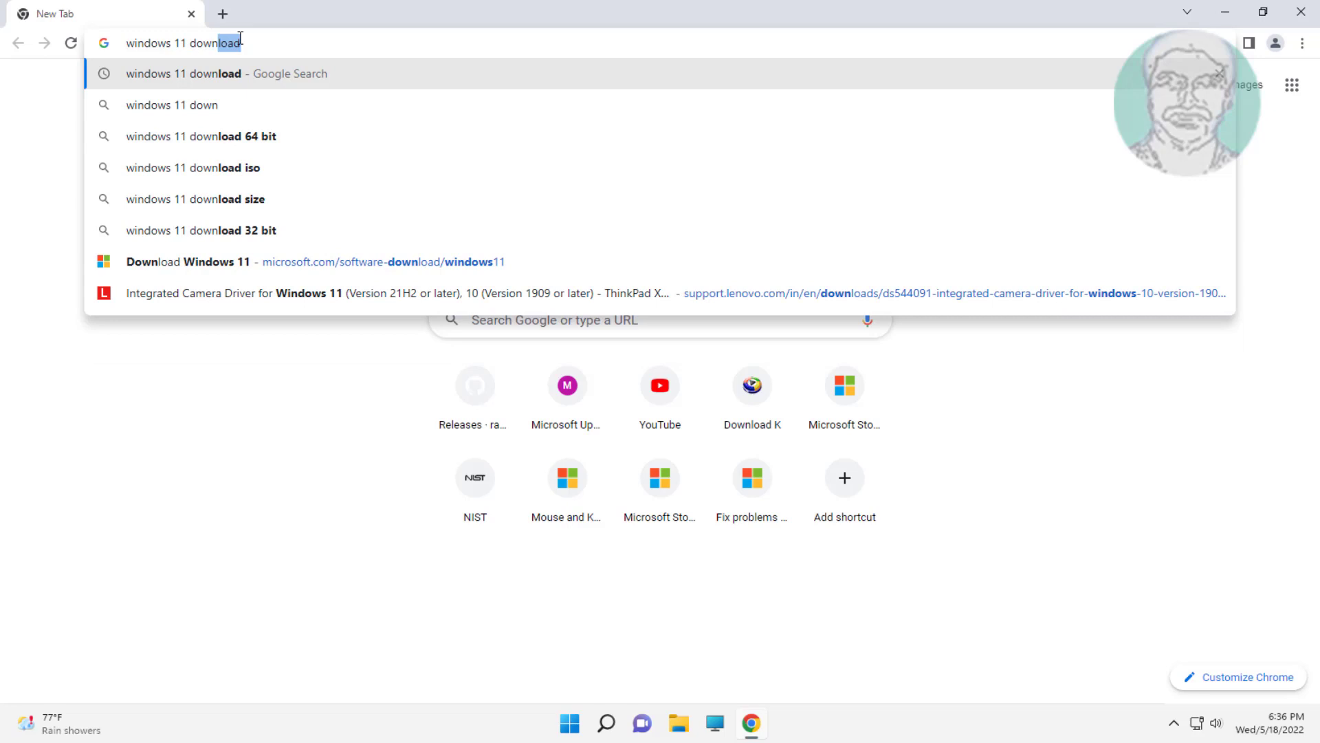
type("load")
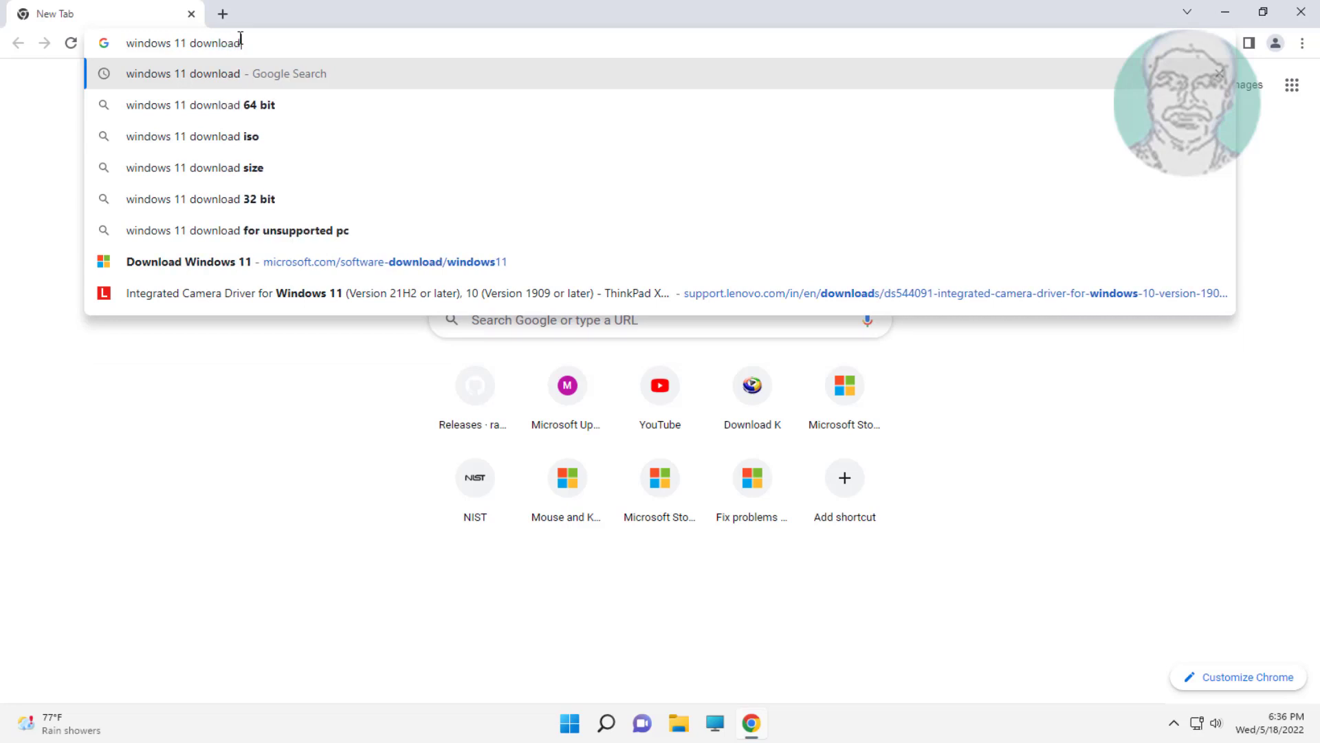
key("Return")
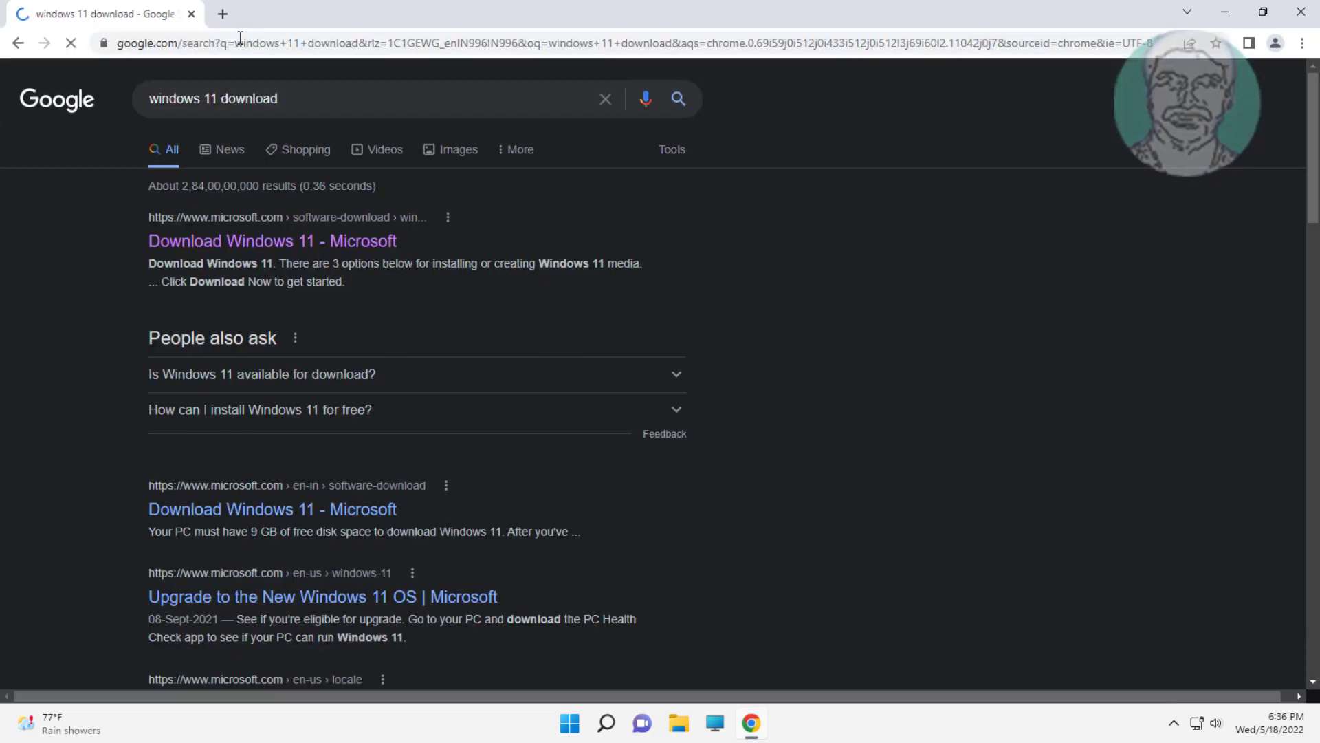
left_click(375, 245)
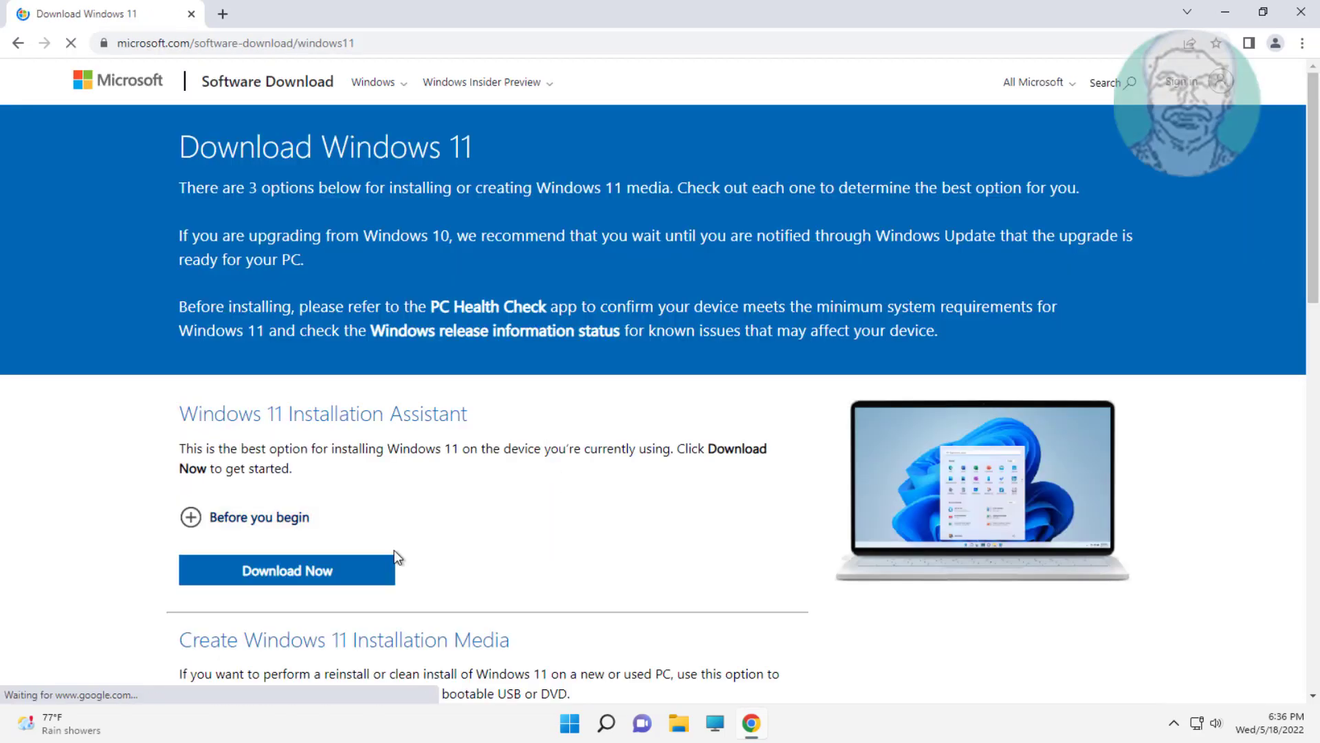
left_click(306, 583)
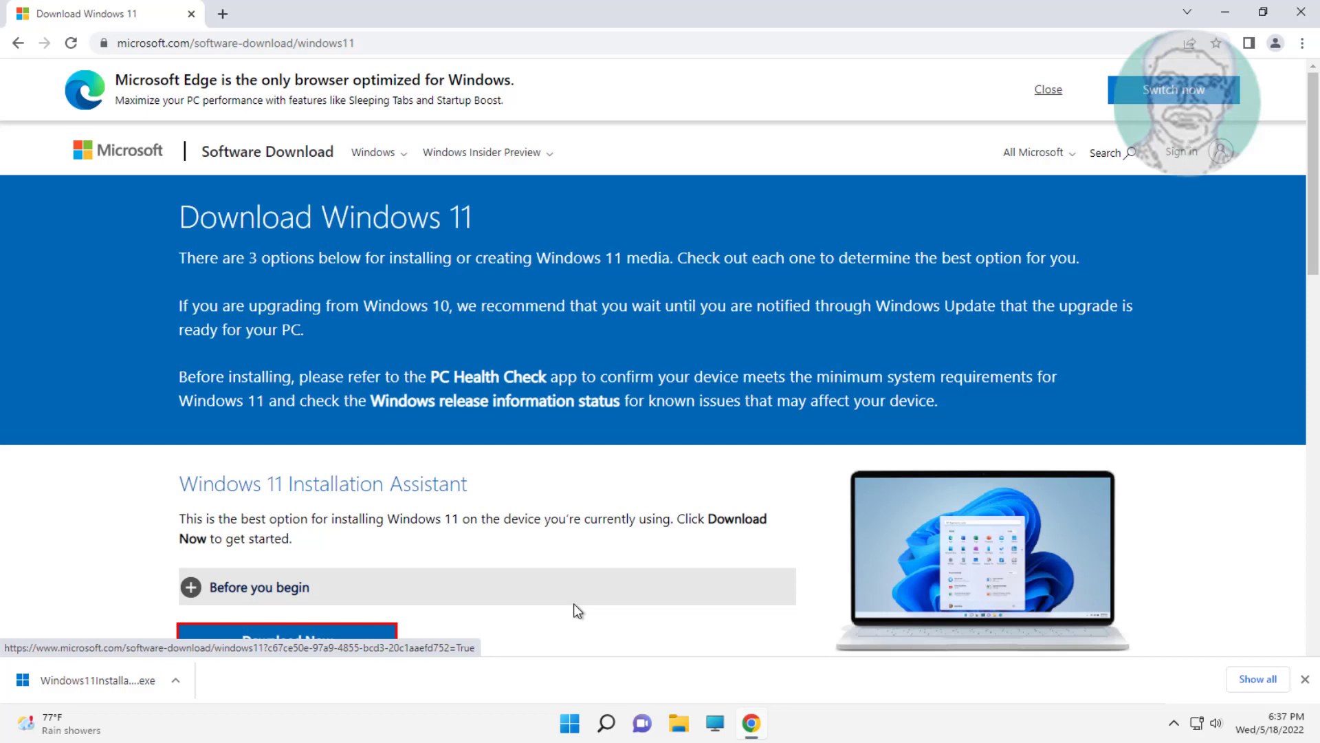
Step: Run the downloaded Installation Assistant with admin approval, then close it
left_click(106, 684)
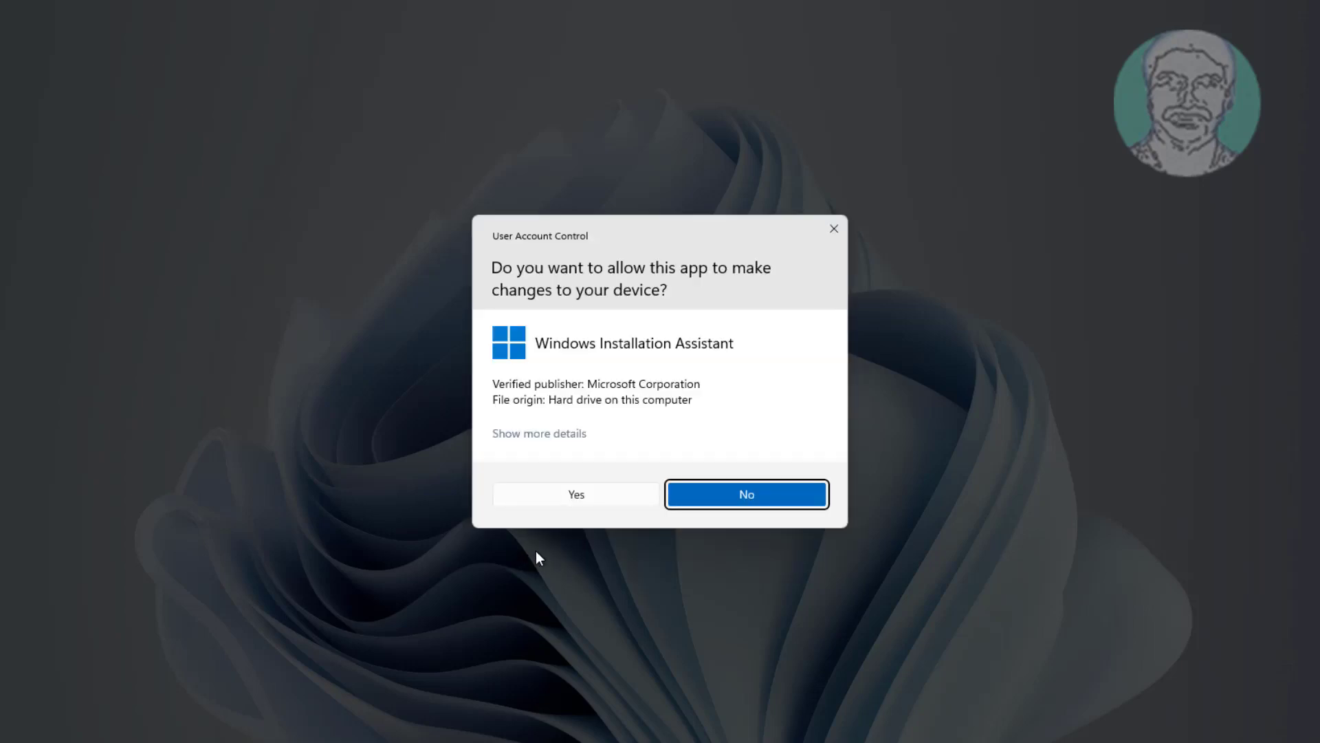
left_click(602, 496)
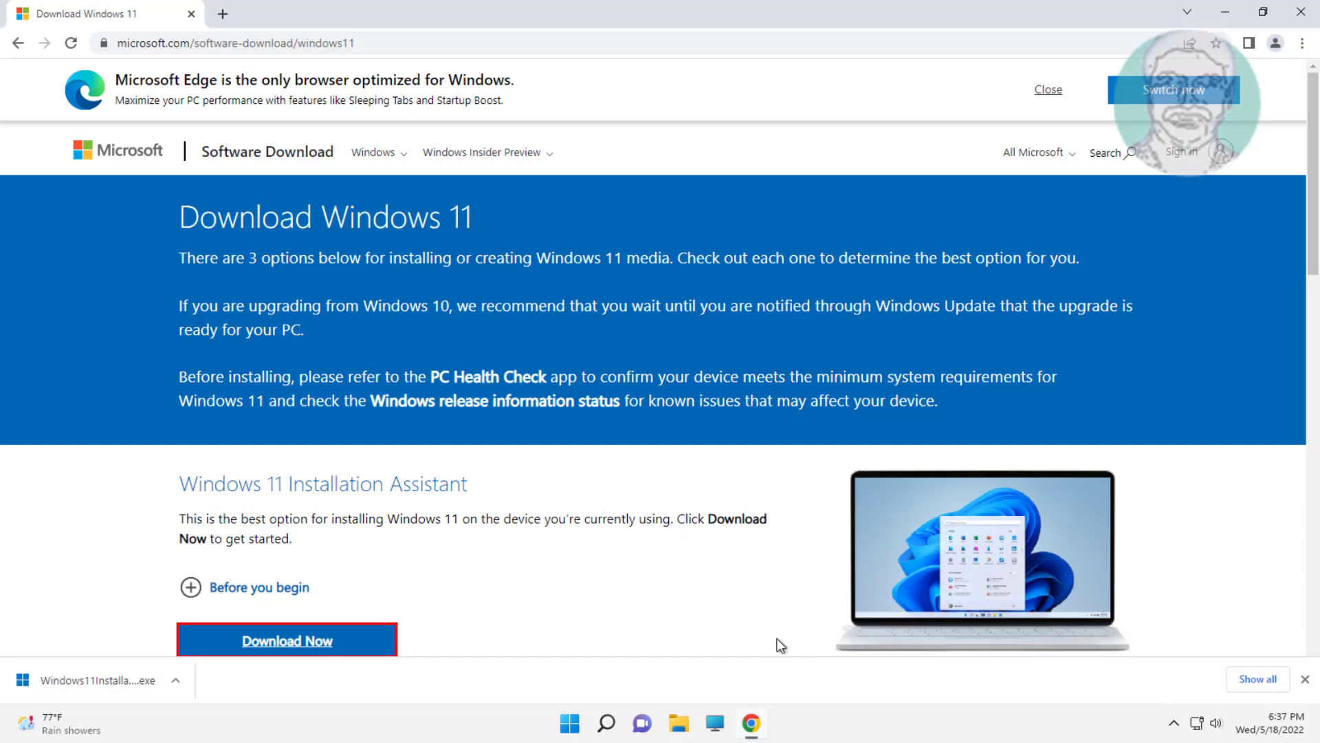
left_click(1226, 12)
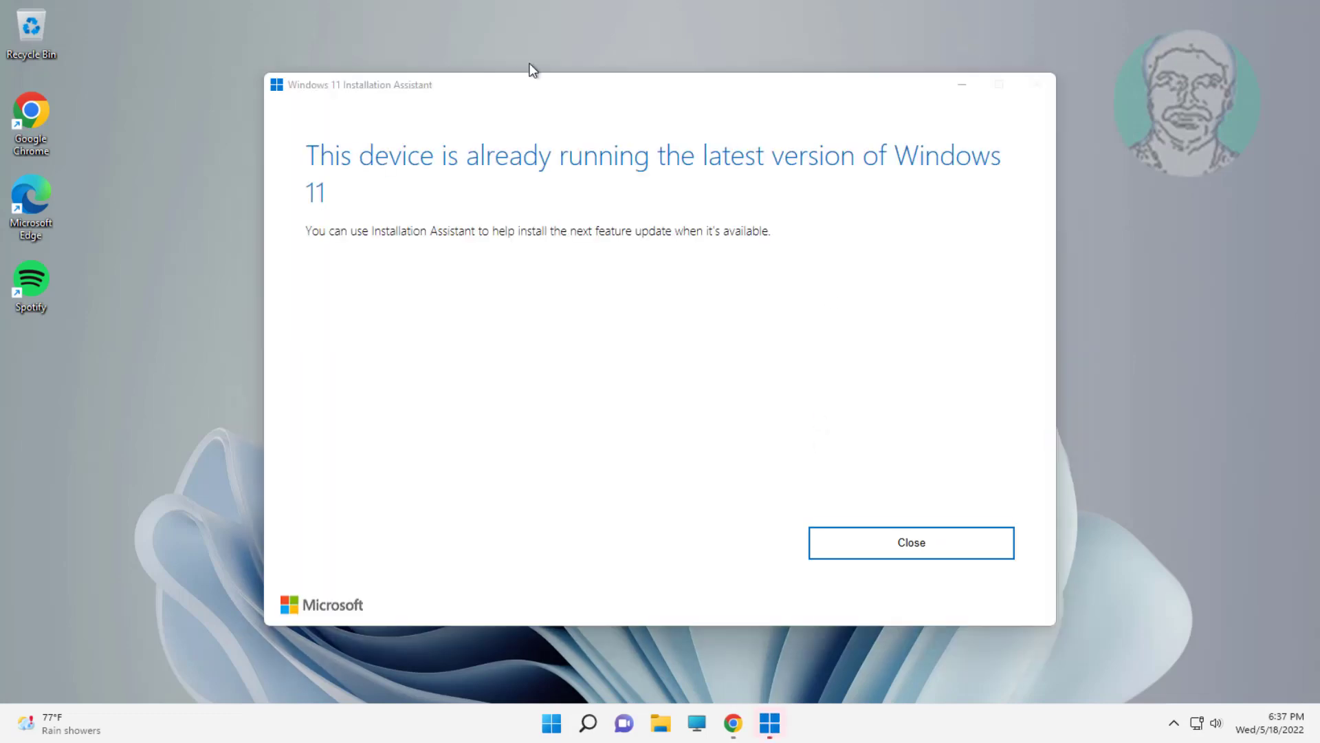
left_click(934, 536)
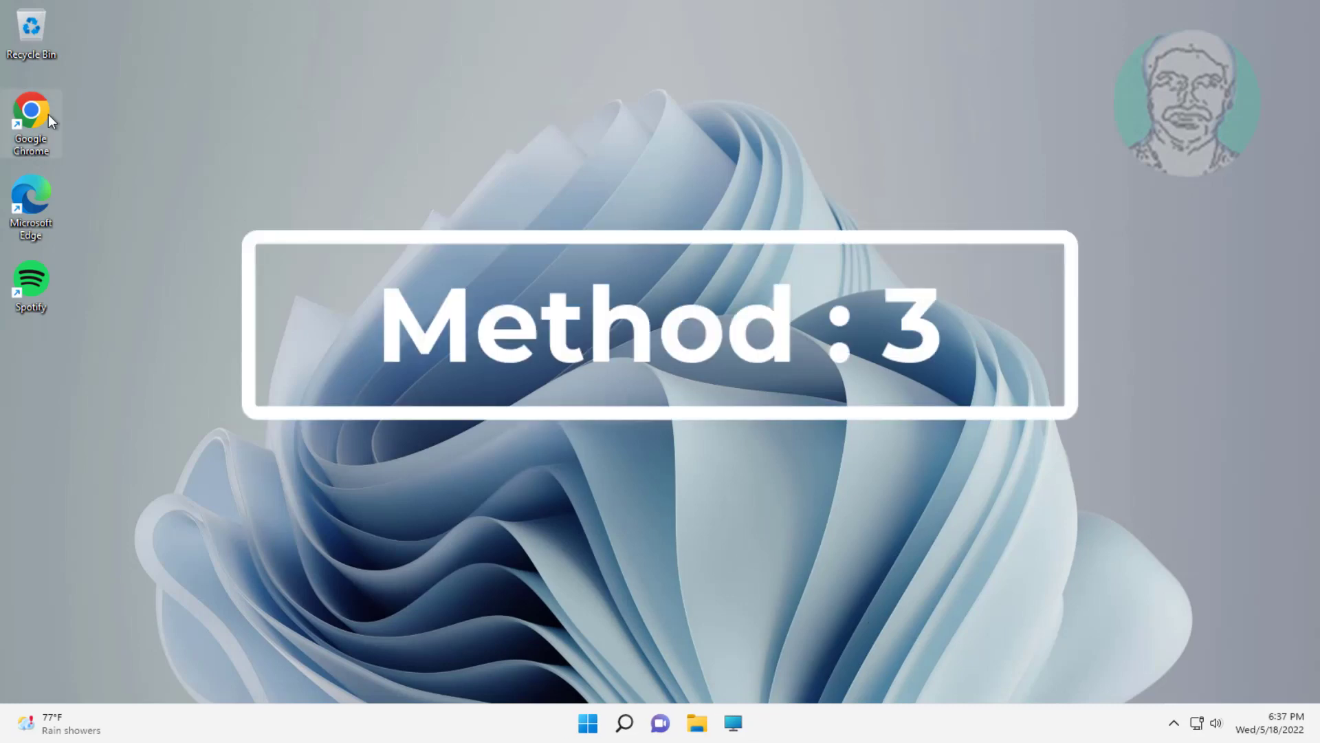
Step: Relaunch Chrome maximized and search 'windows 11 download' again
double_click(33, 114)
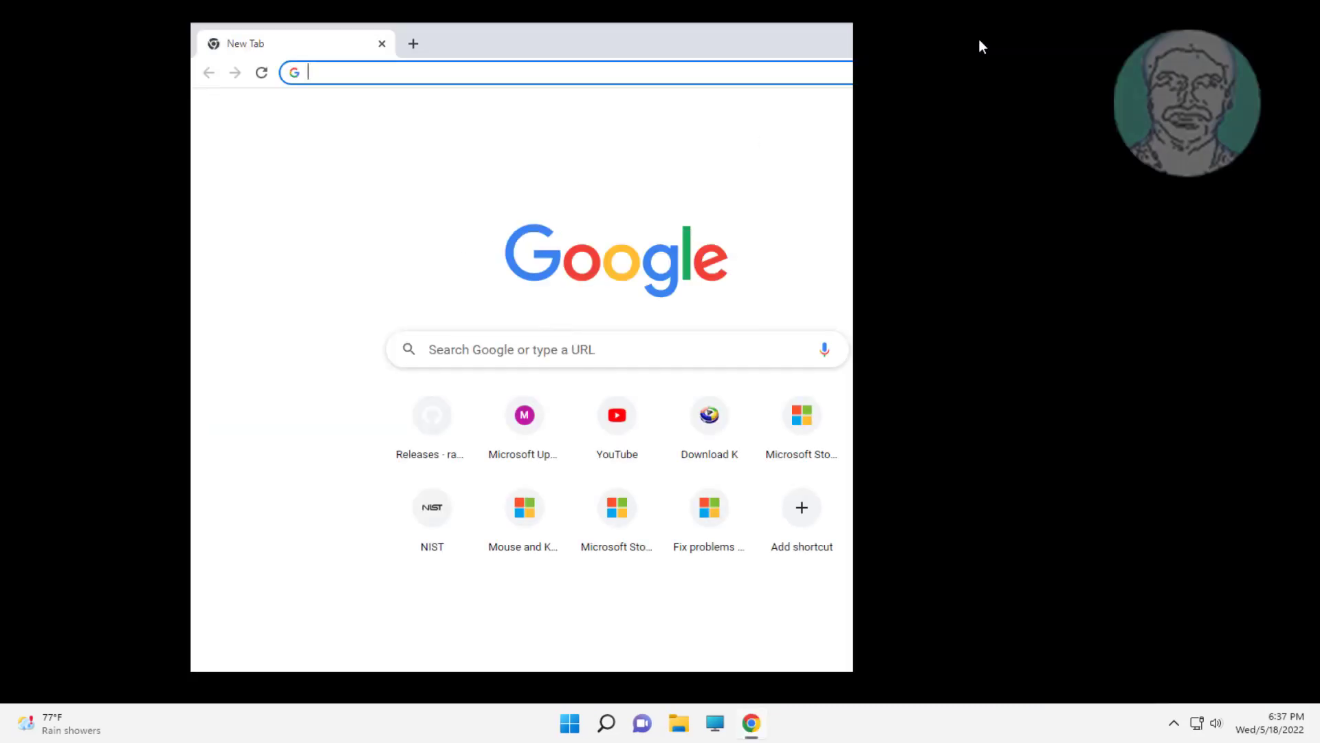
left_click(979, 40)
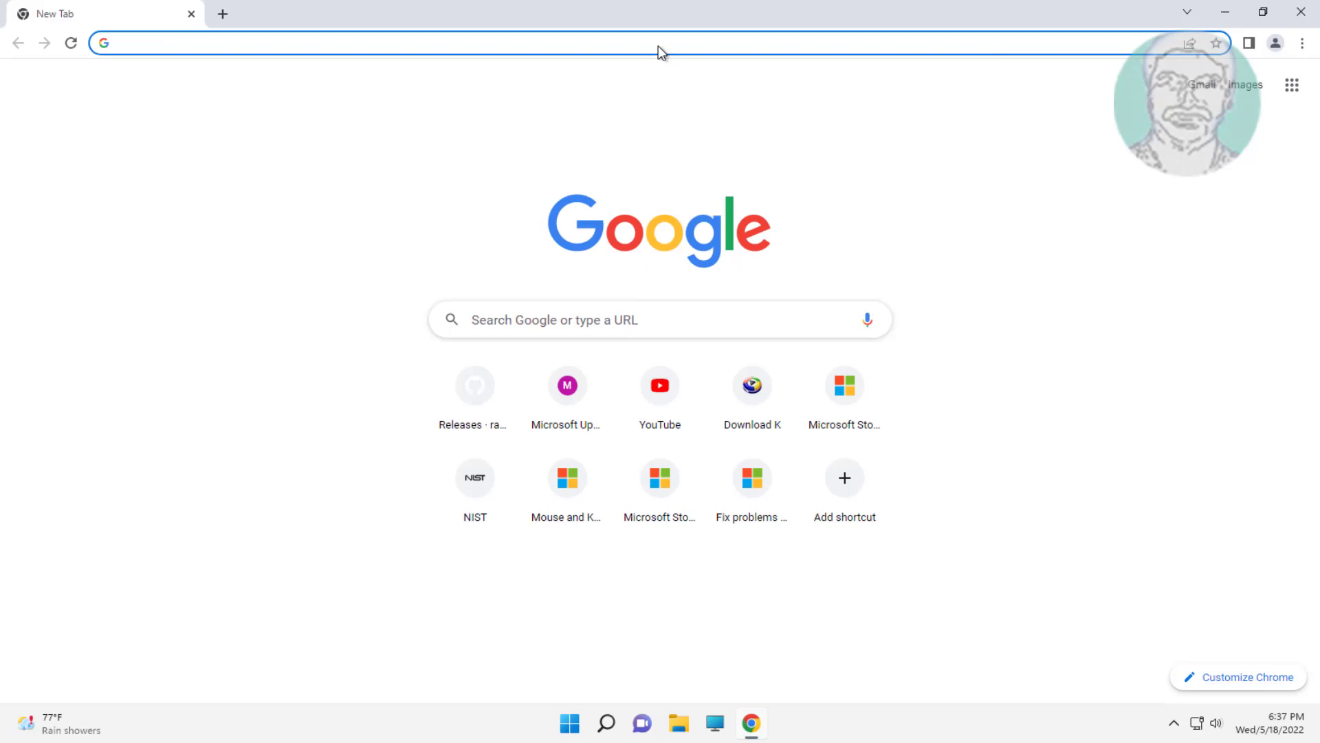
left_click(659, 45)
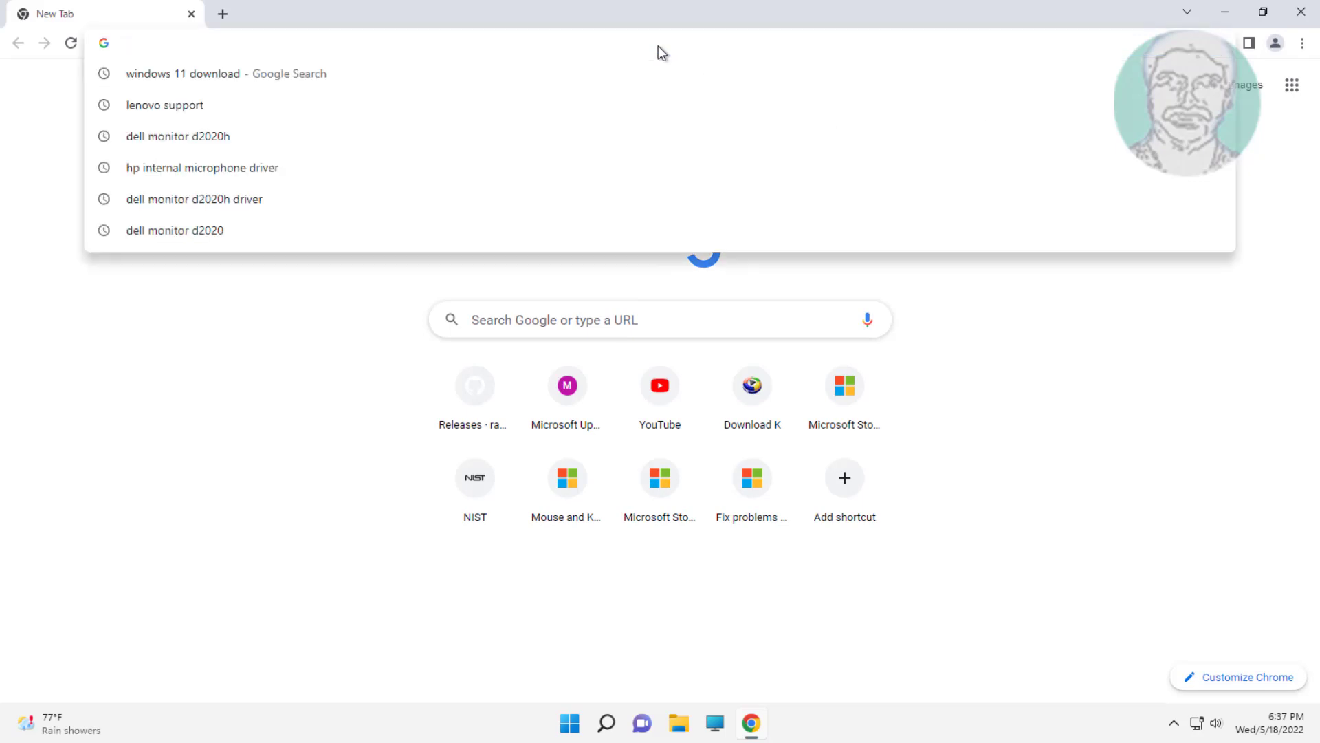
type("win")
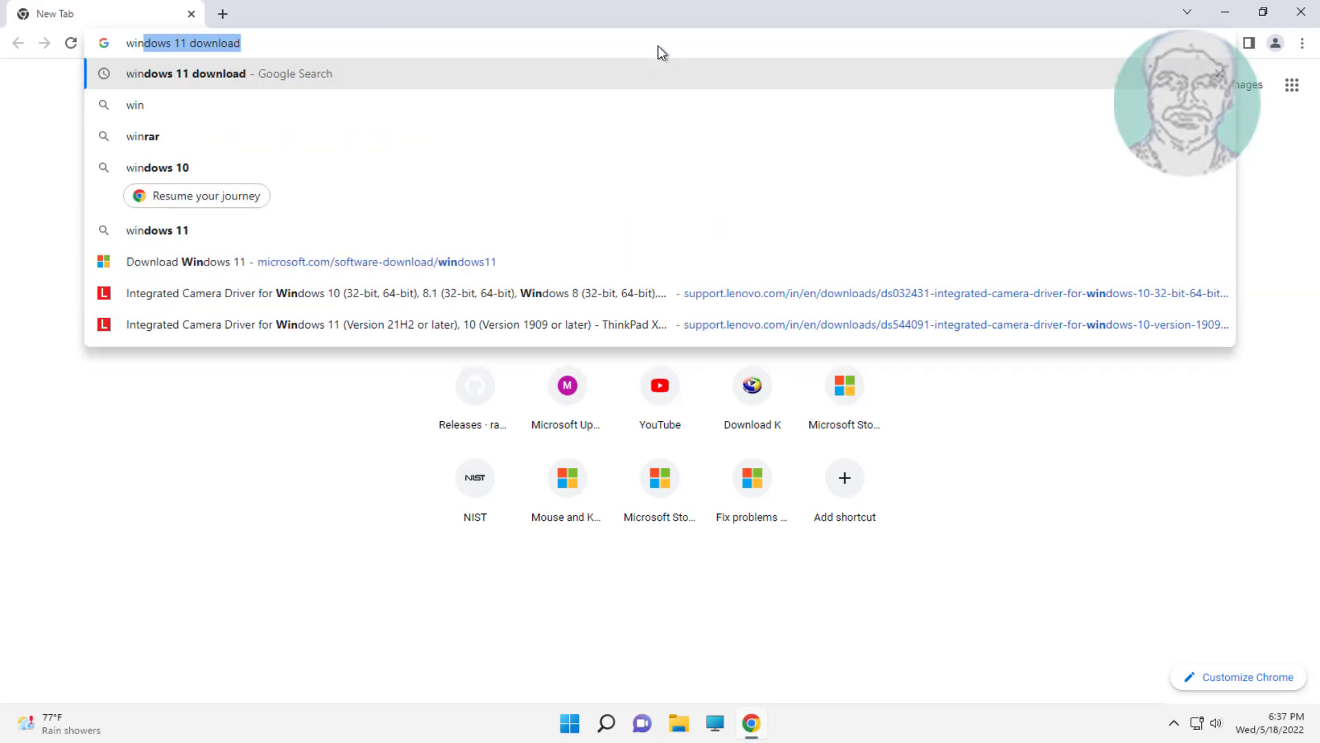
type("dows ")
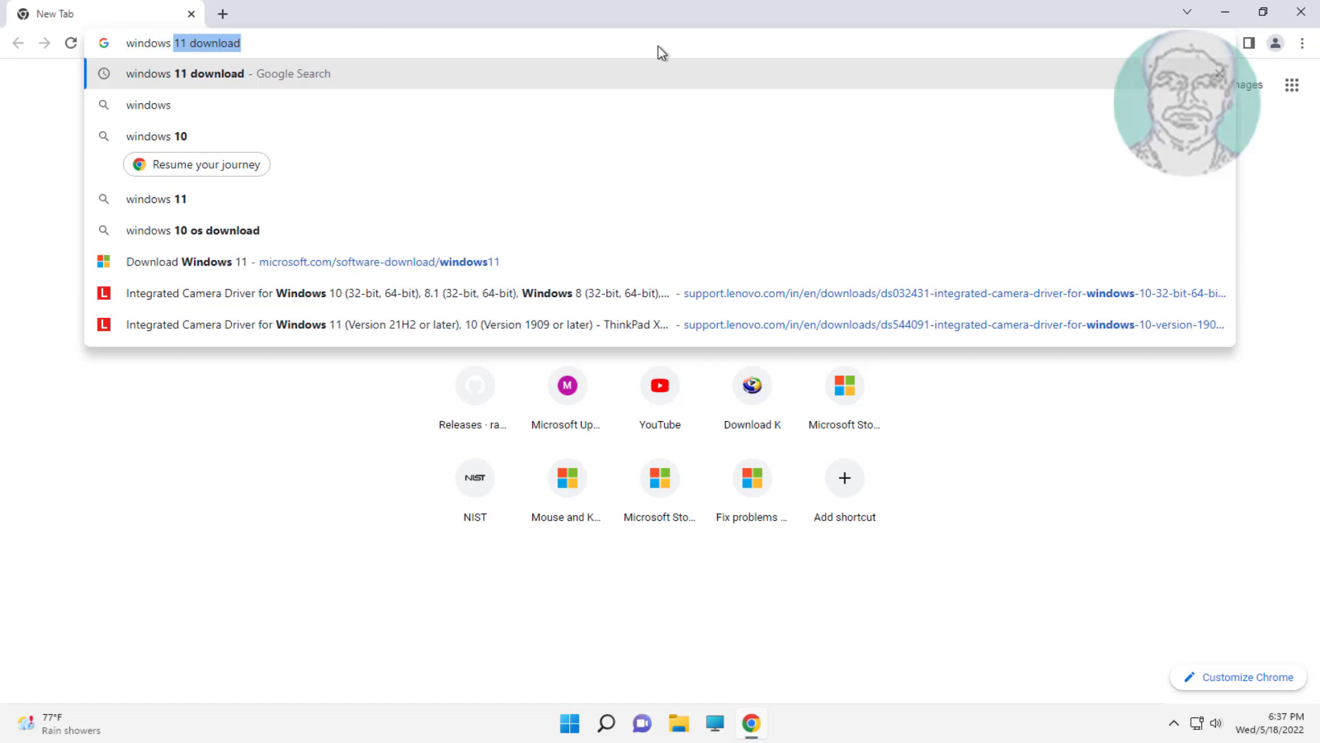
type("11")
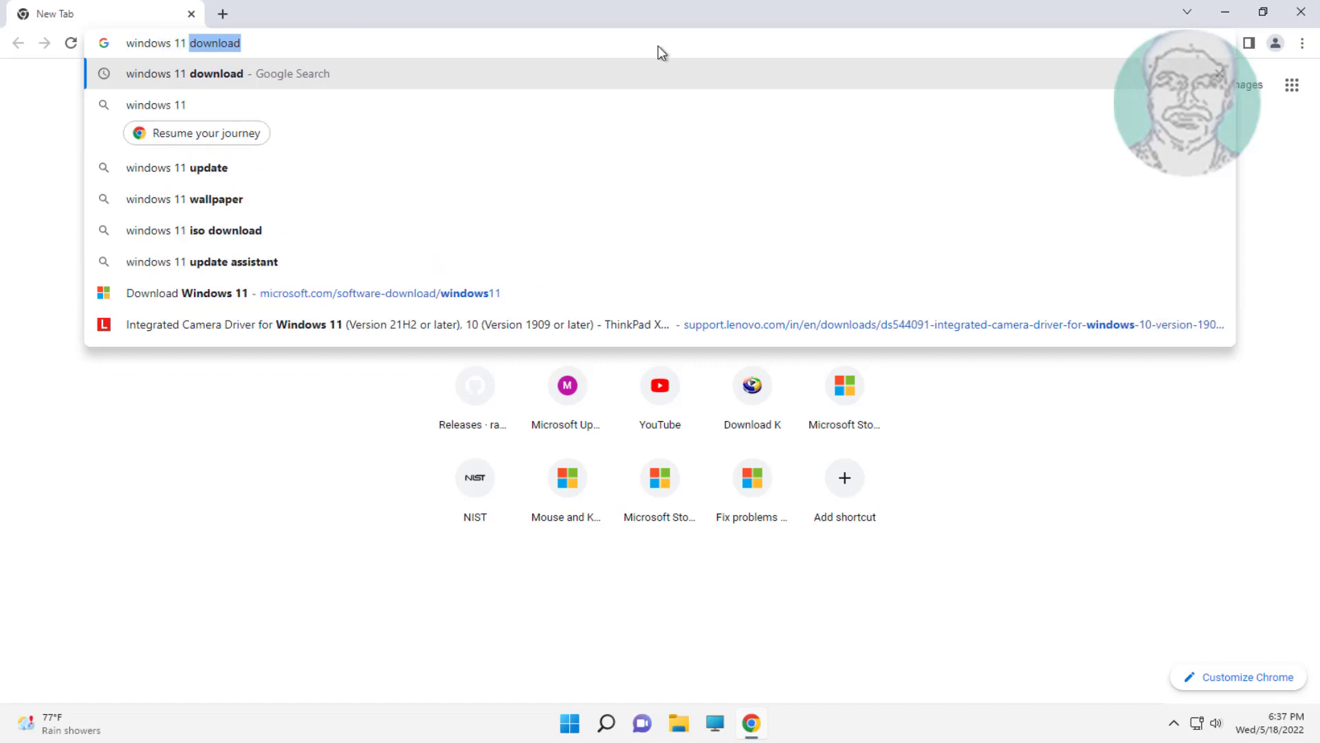
type(" dow")
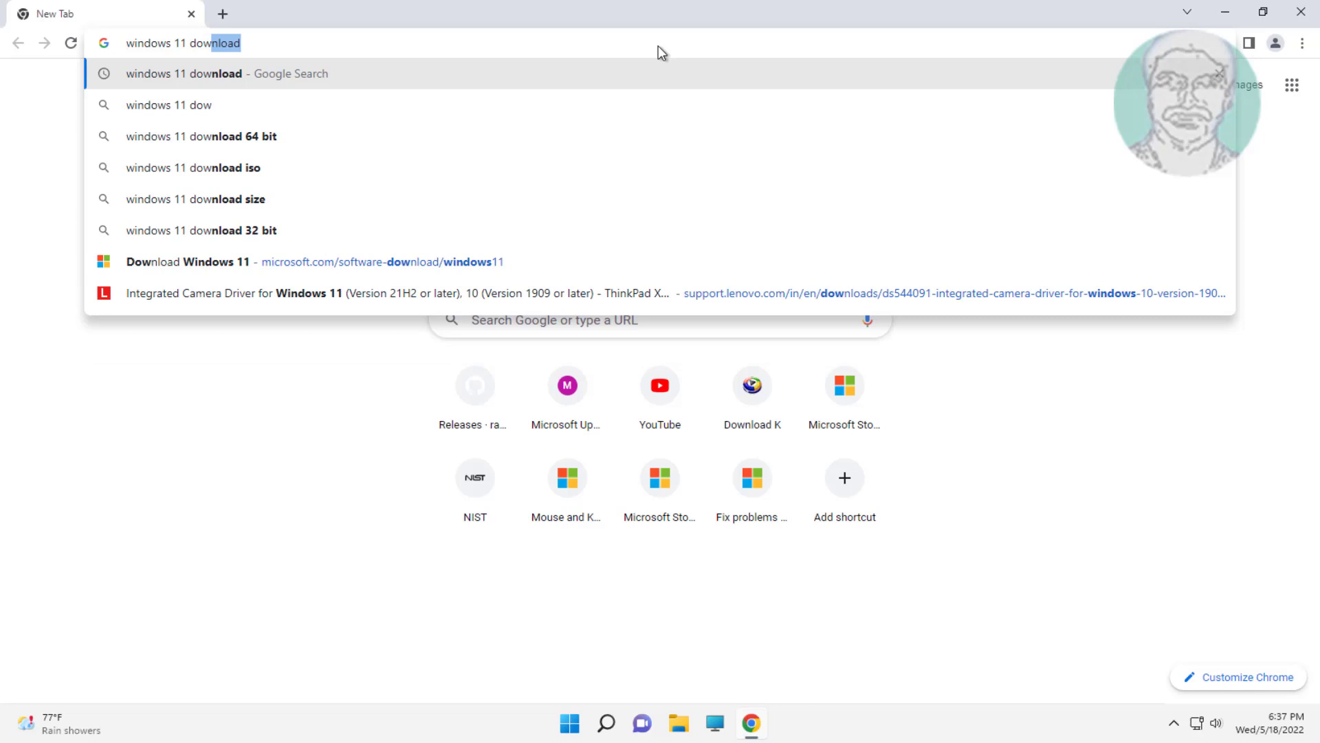
type("nload")
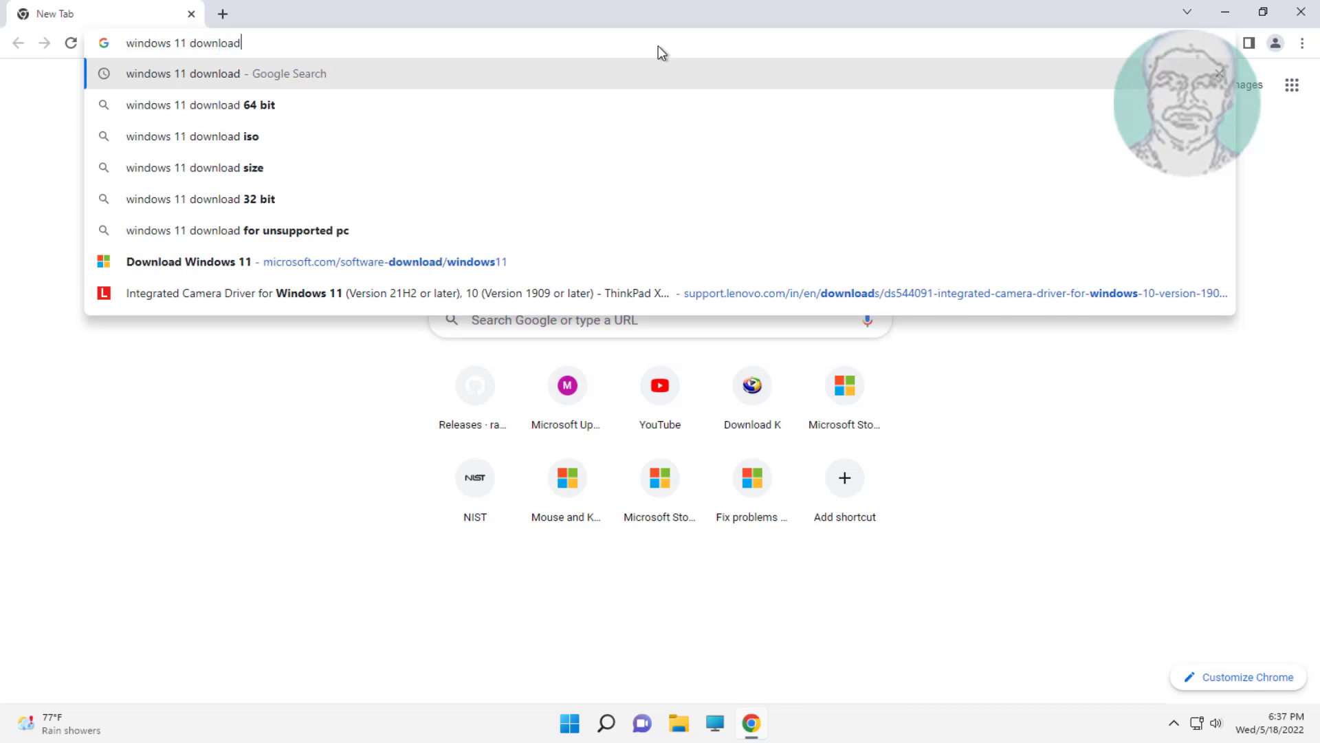
key("Return")
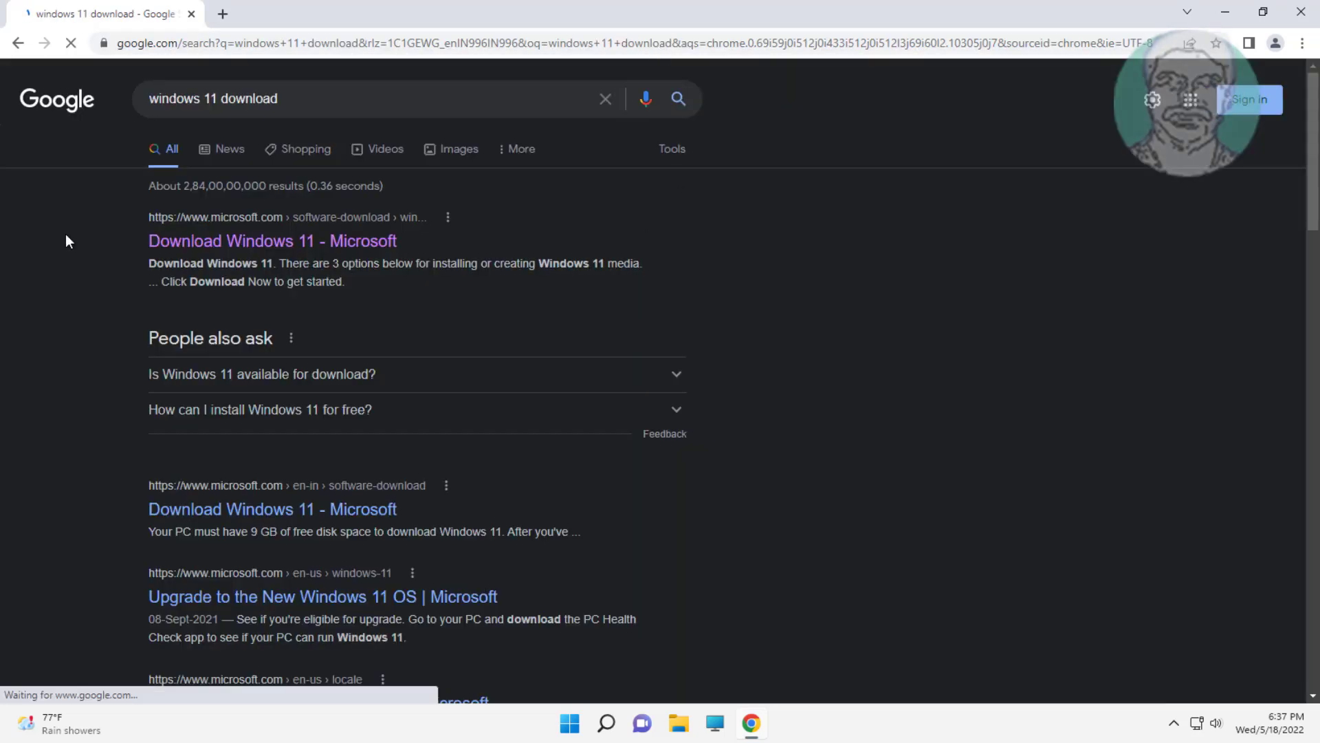
Step: Download the Create Windows 11 Installation Media tool from Microsoft's page and launch MediaCreationTool.exe
left_click(324, 242)
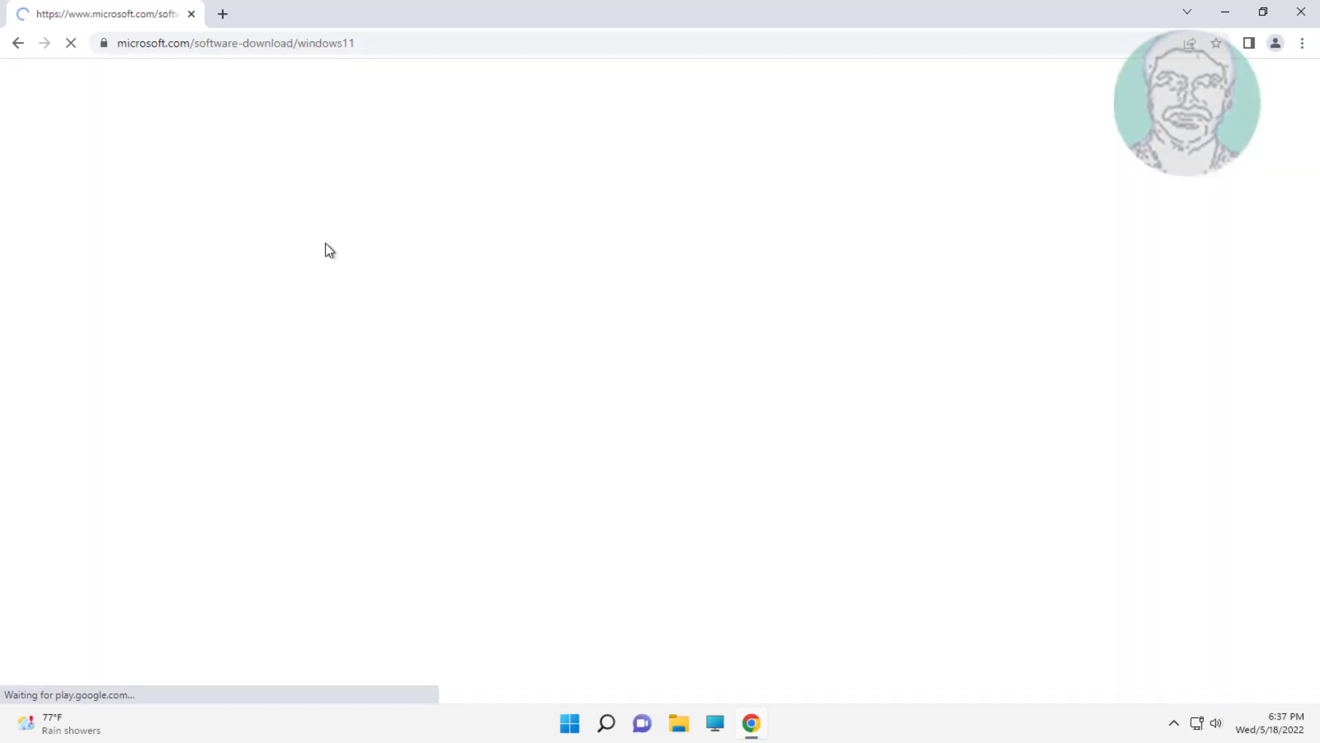
scroll(467, 502, "down", 1)
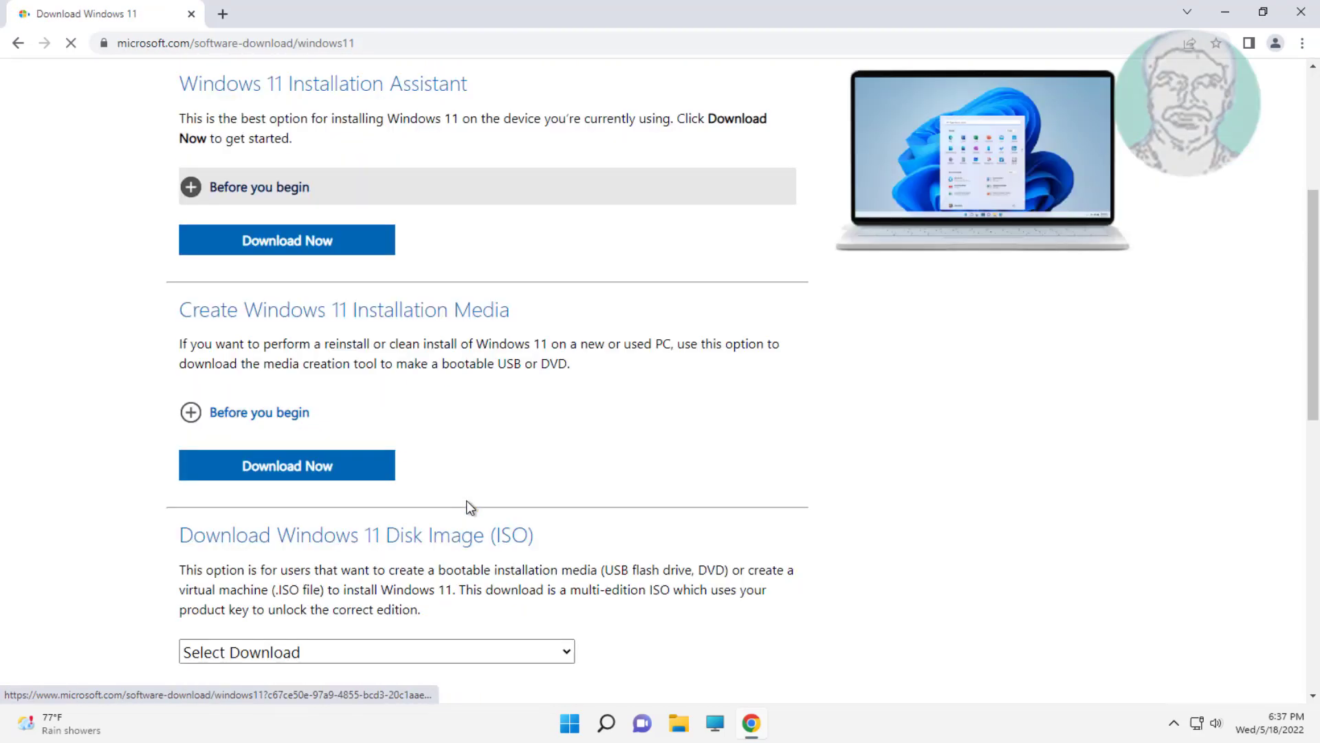
left_click(287, 473)
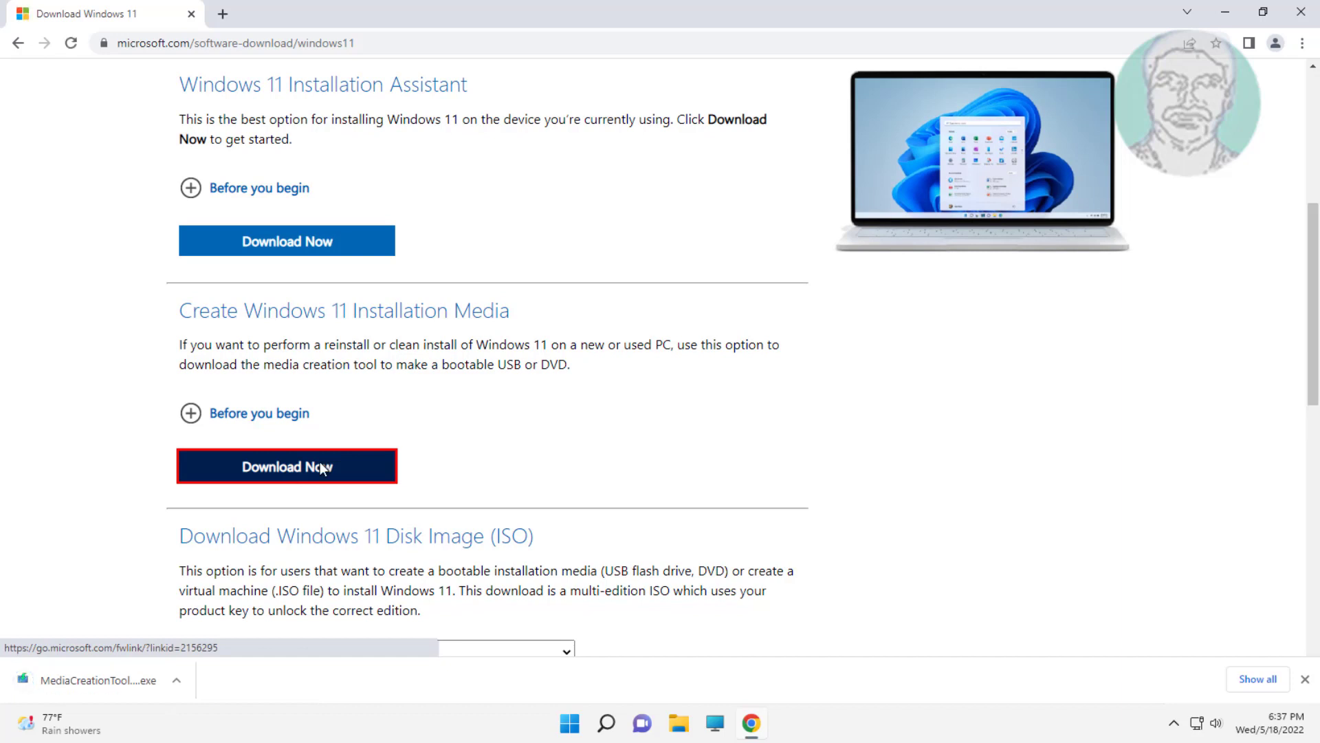
left_click(124, 680)
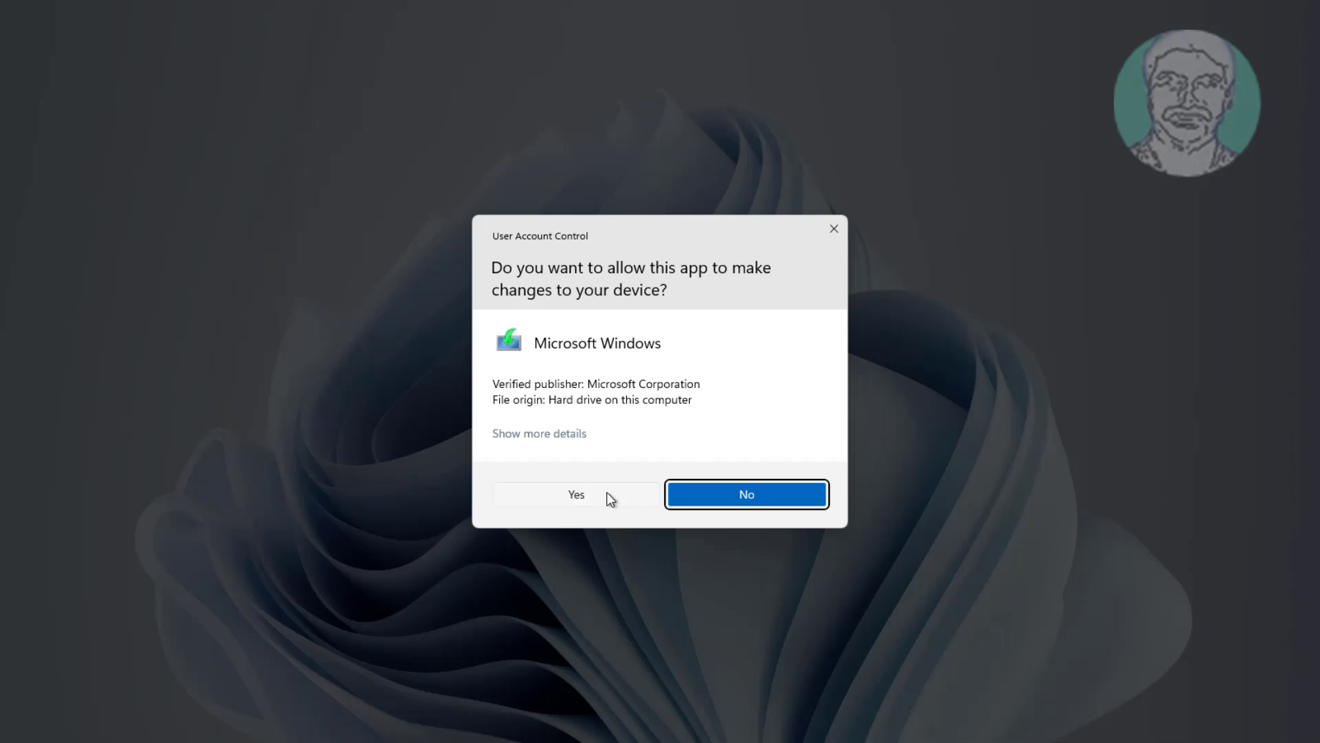
Step: Approve UAC, accept the license, keep the default language, and choose ISO file as media
left_click(607, 494)
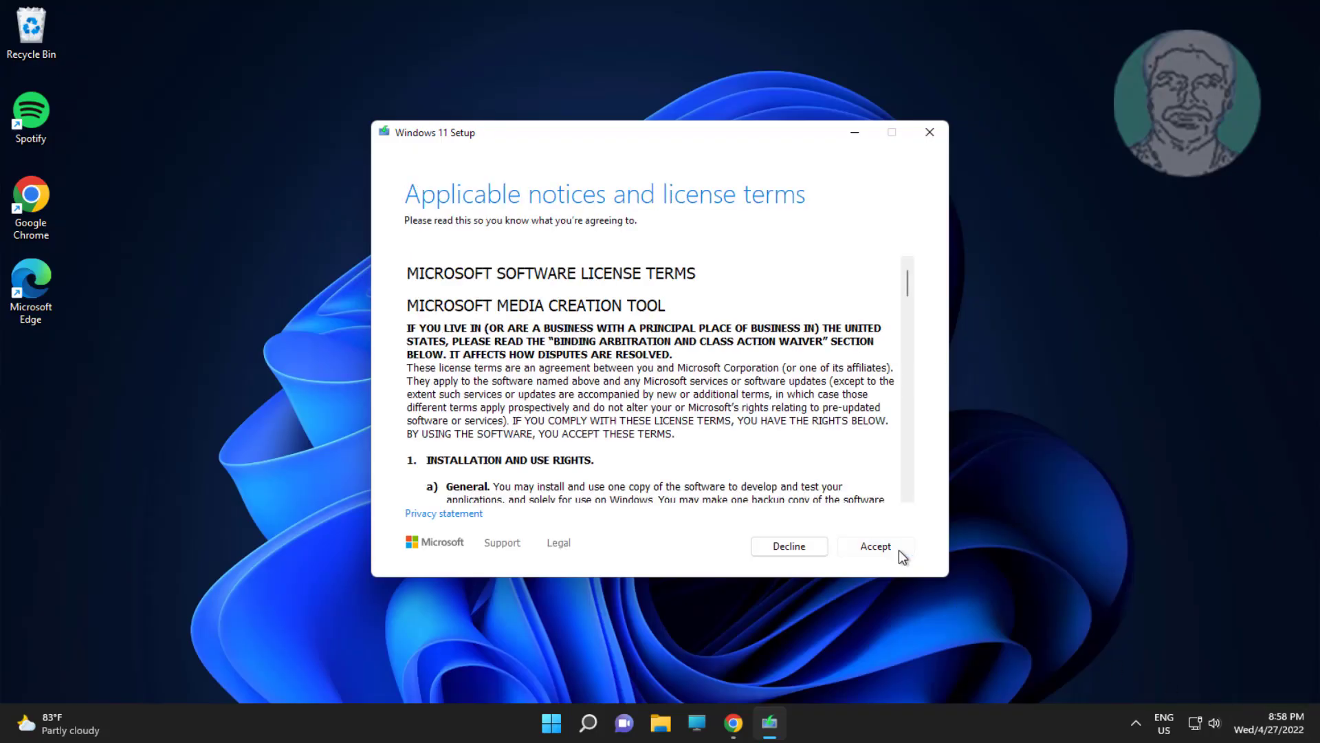
left_click(898, 550)
left_click(877, 554)
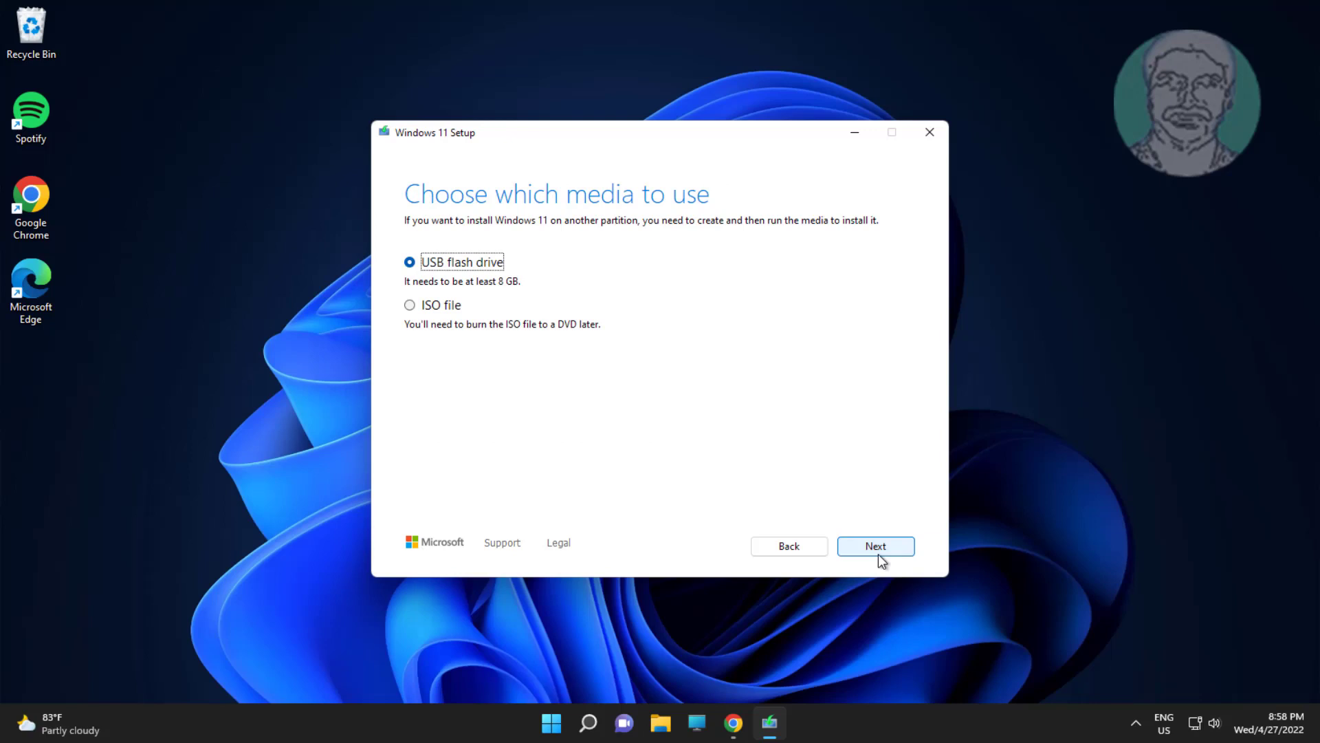
left_click(407, 307)
left_click(869, 545)
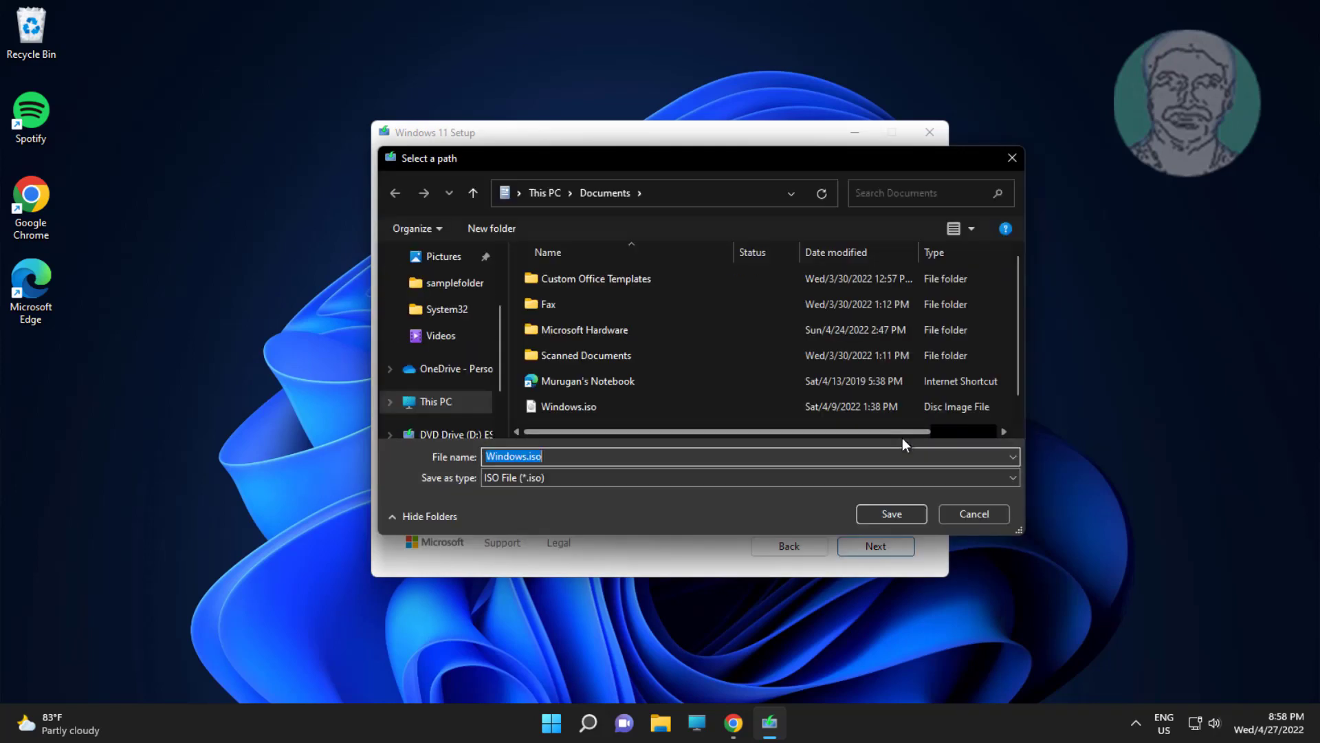
Step: Save the image as Windows.iso in Documents and close the Media Creation Tool when finished
key("Return")
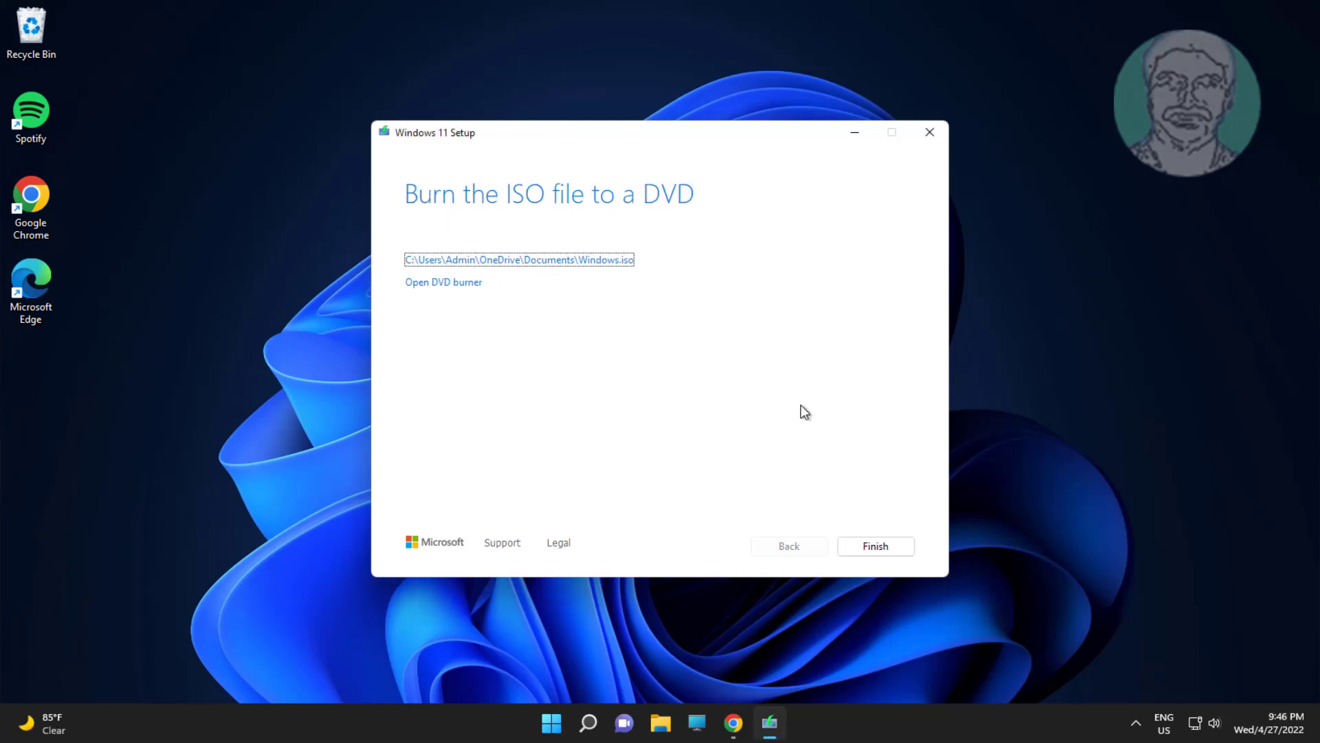
left_click(875, 546)
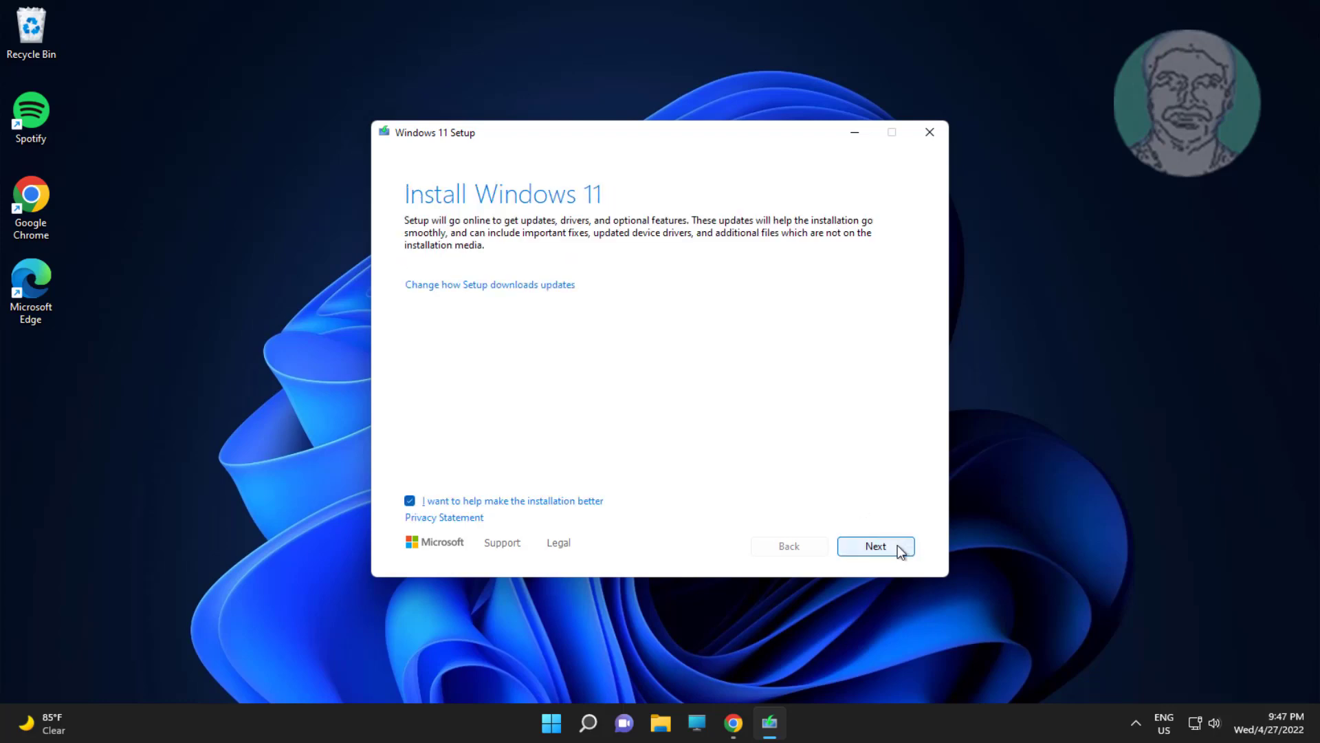
Step: Continue past the Install Windows 11 start page and accept the Windows 11 license terms
left_click(898, 547)
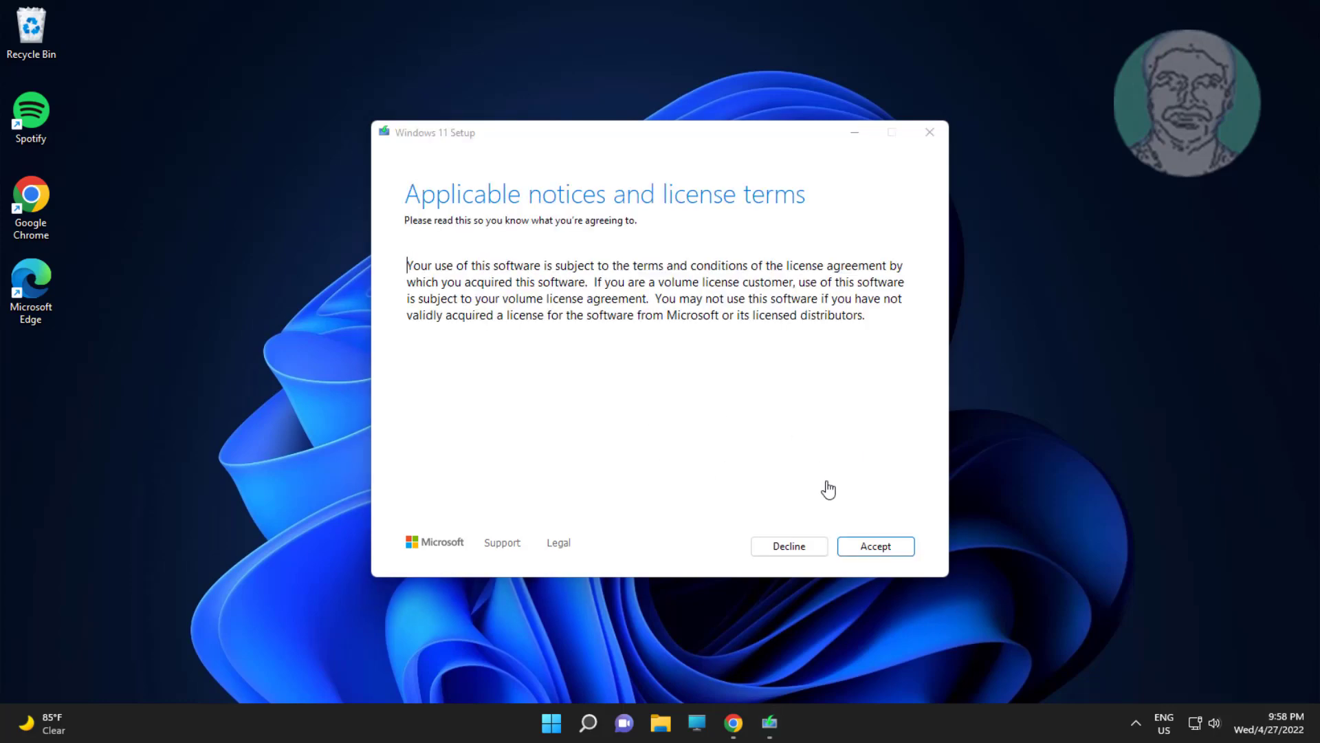
left_click(889, 545)
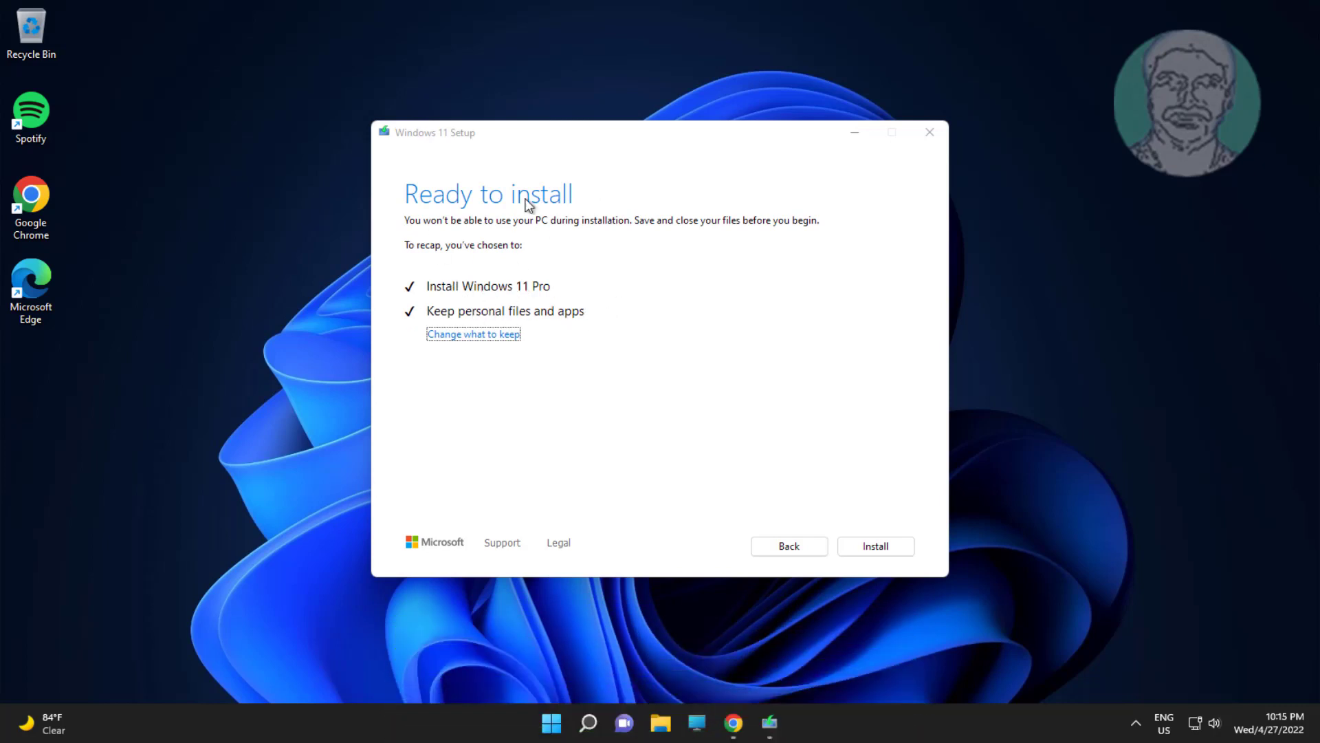
Step: Begin installing Windows 11 Pro from the Ready to install page, keeping files and apps
left_click(891, 544)
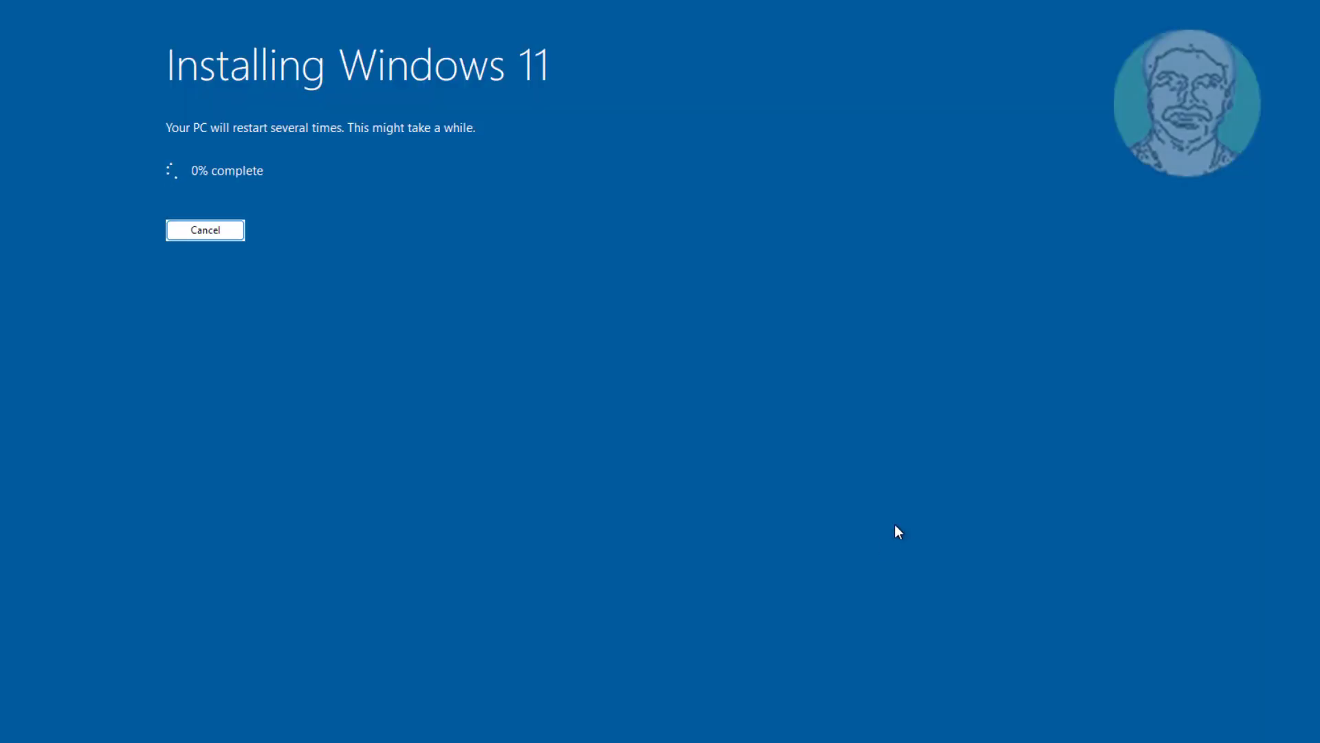